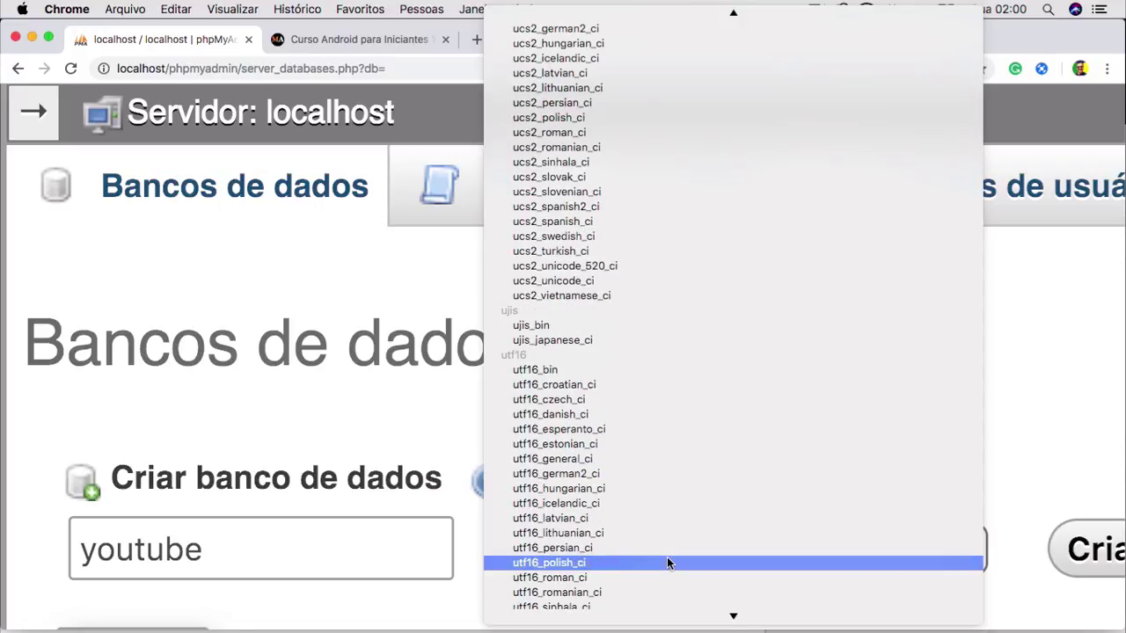
scroll(667, 563, "down", 4)
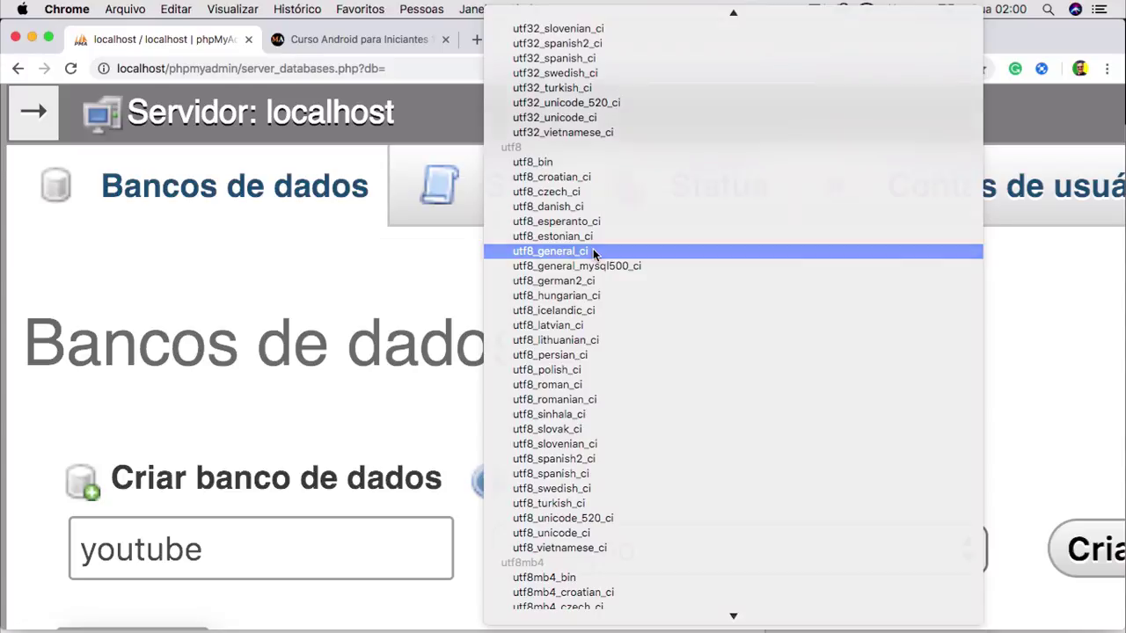
Choose utf8_general_ci as the collation for the new youtube database.
left_click(593, 252)
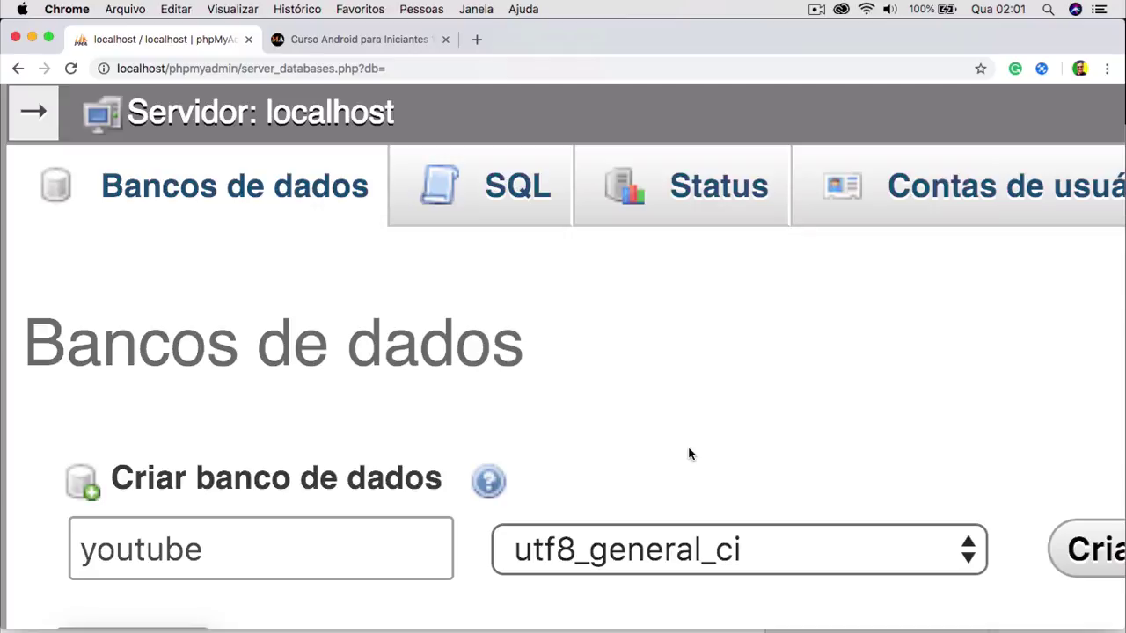
scroll(689, 454, "right", 1)
scroll(688, 454, "right", 1)
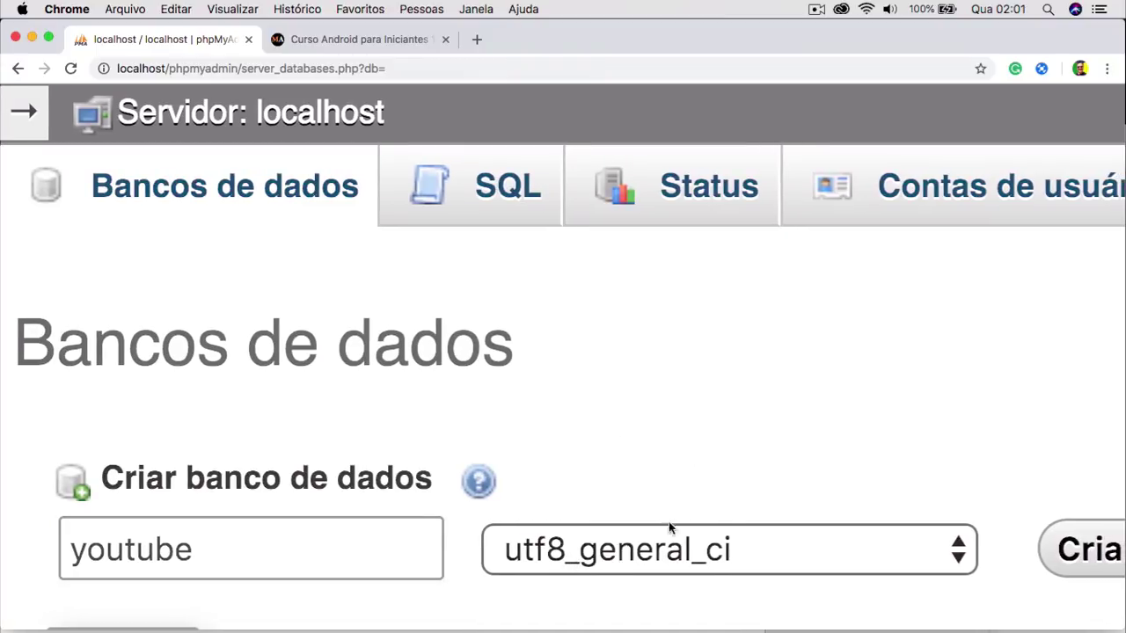
scroll(754, 452, "right", 5)
scroll(754, 452, "right", 1)
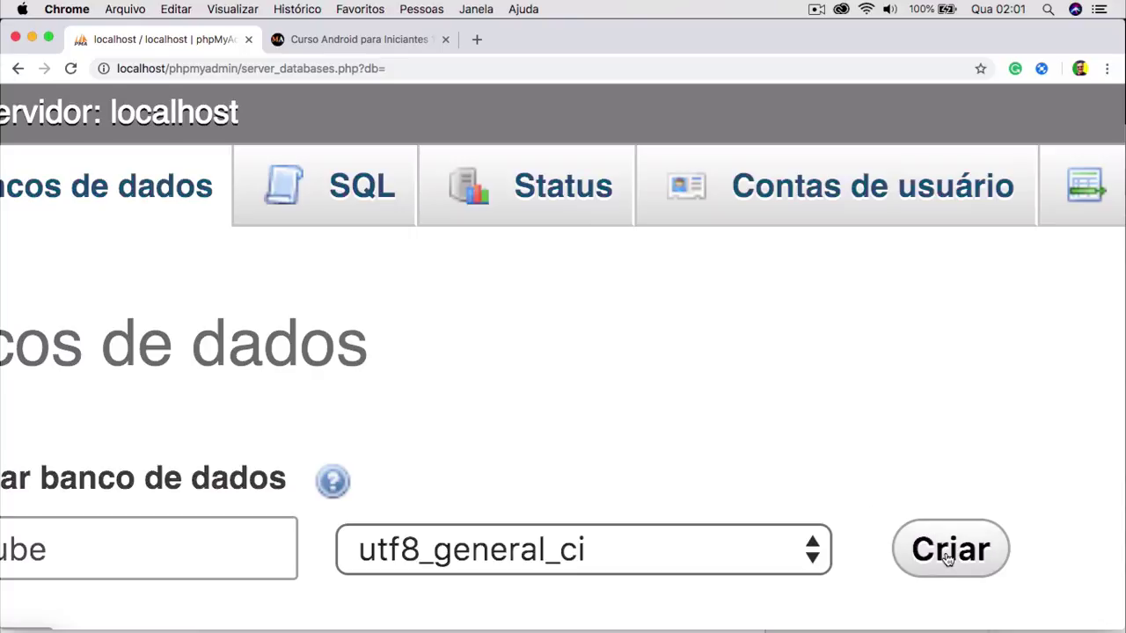
scroll(678, 373, "left", 6)
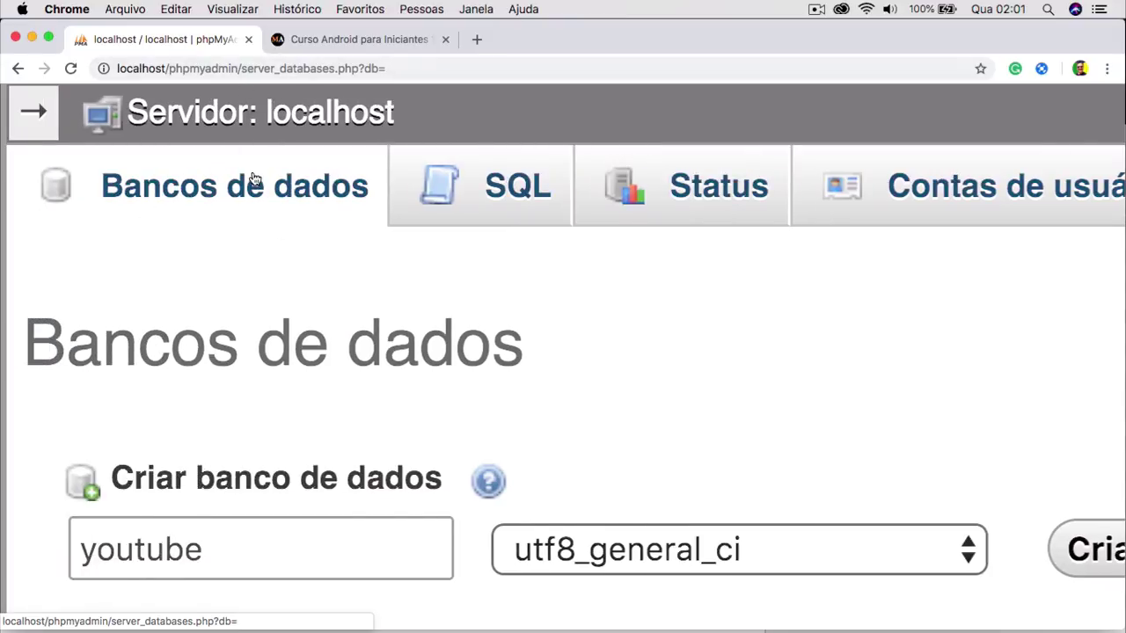
scroll(562, 366, "right", 5)
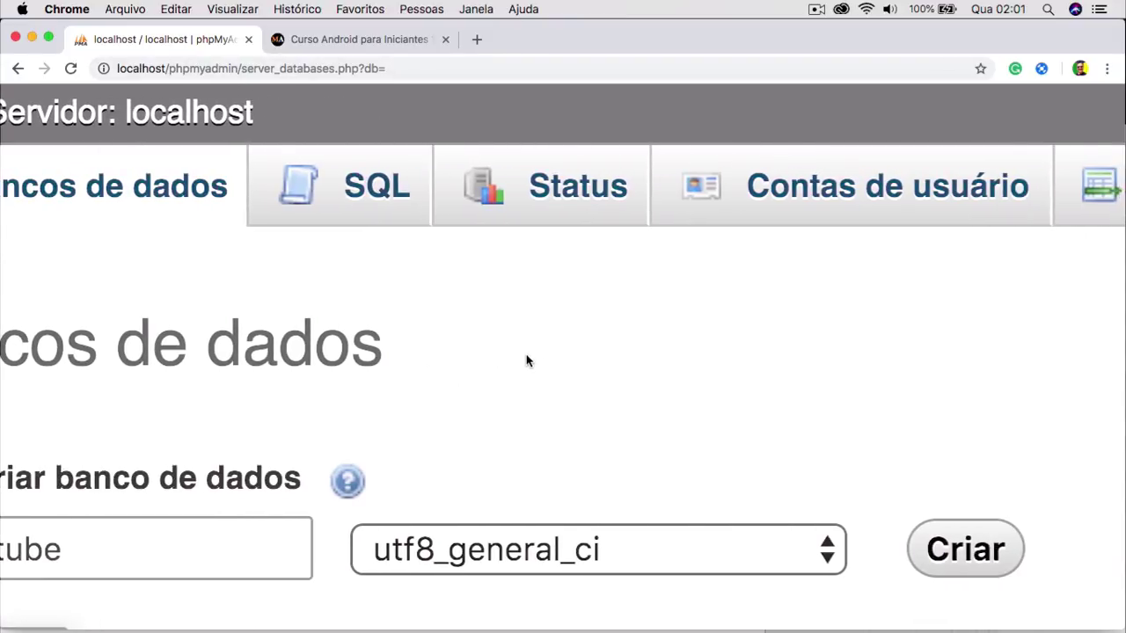
left_click(29, 522)
Create the youtube database and name its new table perfil.
left_click(979, 561)
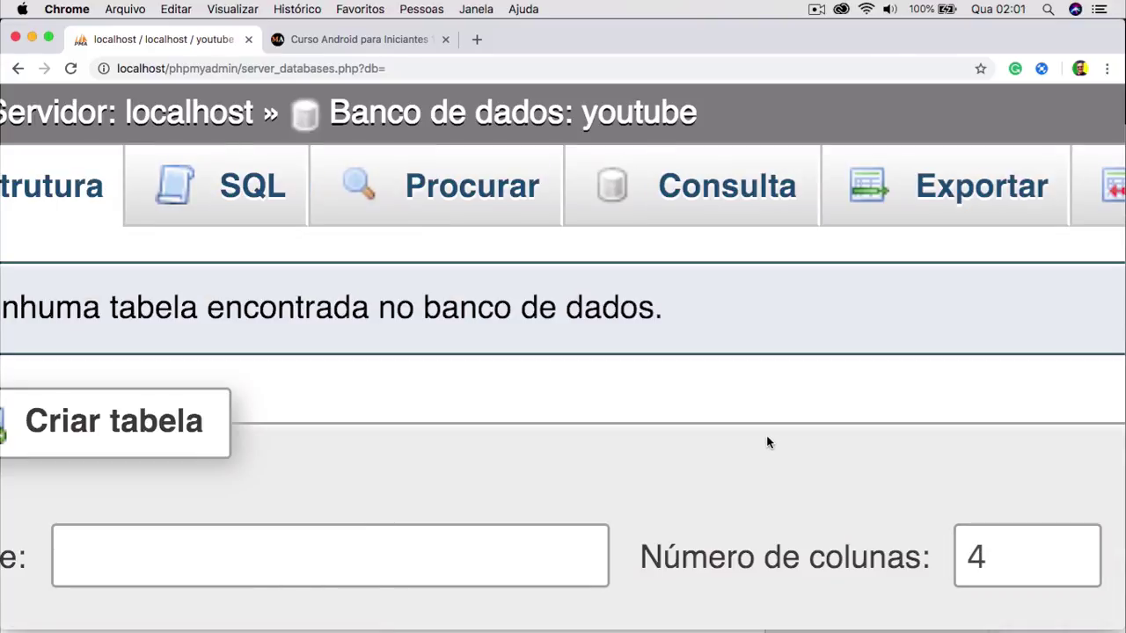
scroll(766, 440, "left", 3)
scroll(766, 440, "down", 4)
left_click(581, 381)
type("perfil")
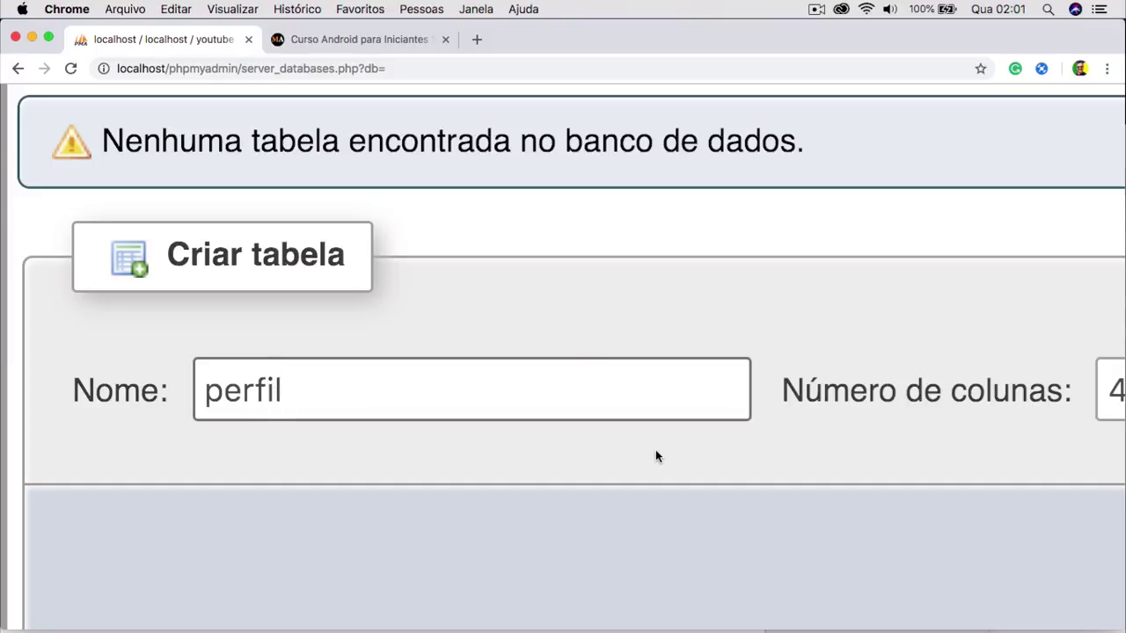
scroll(655, 455, "right", 5)
Set the new table's number of columns to 3.
left_click(852, 392)
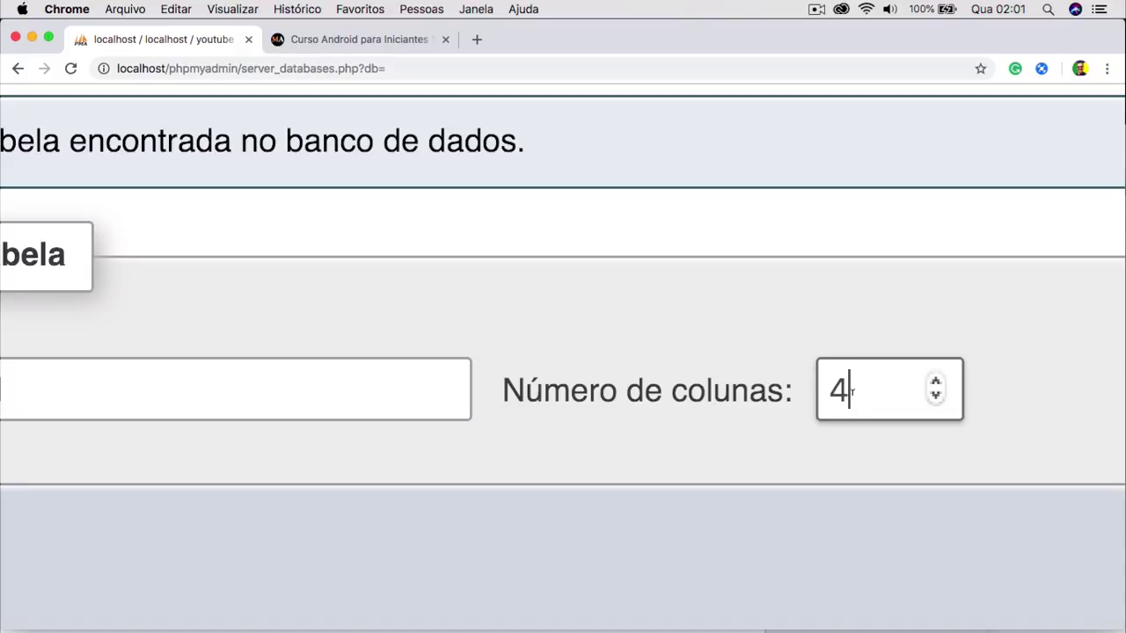
key("BackSpace")
type("1")
key("BackSpace")
type("2")
key("BackSpace")
type("3")
key("BackSpace")
scroll(715, 320, "left", 5)
scroll(716, 319, "right", 3)
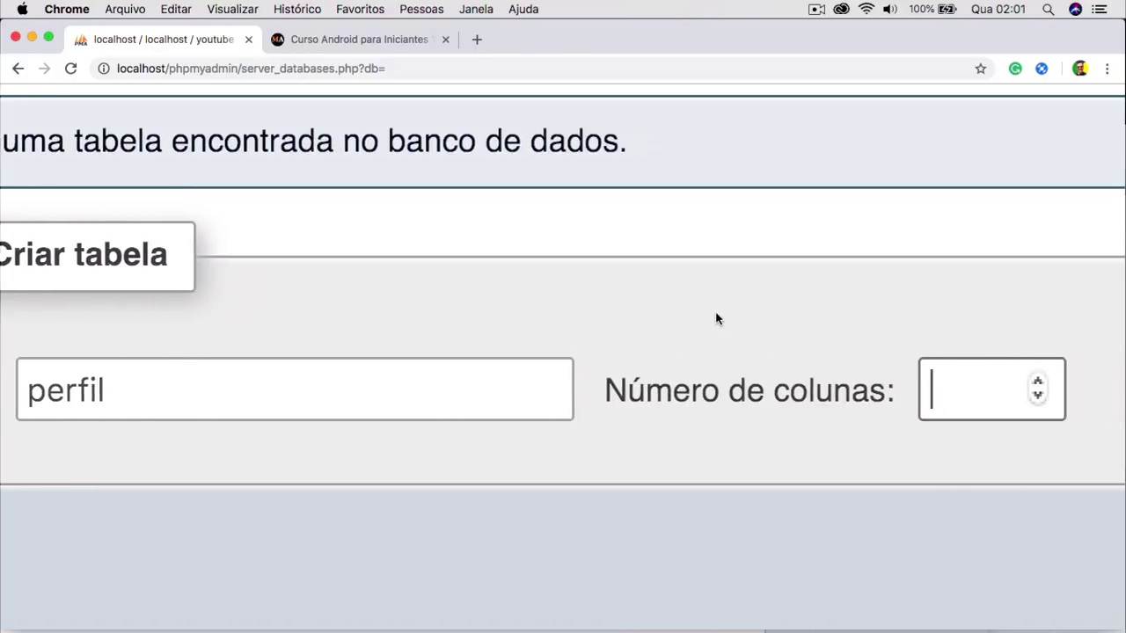
type("3")
key("super+0")
key("BackSpace")
type("1")
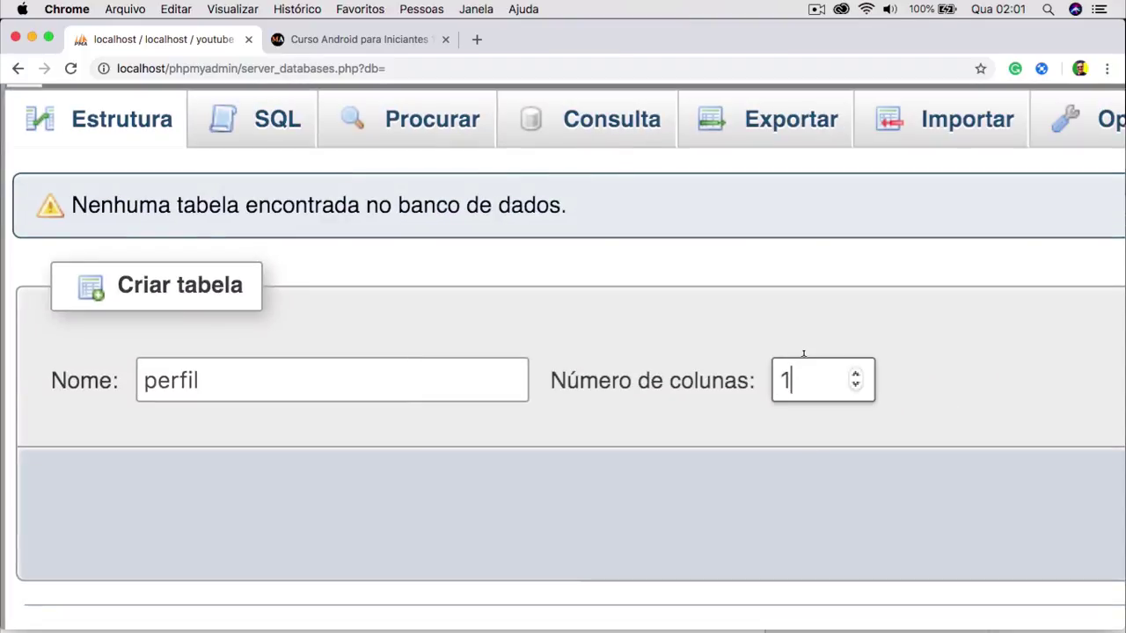
key("BackSpace")
type("3")
scroll(1113, 533, "right", 15)
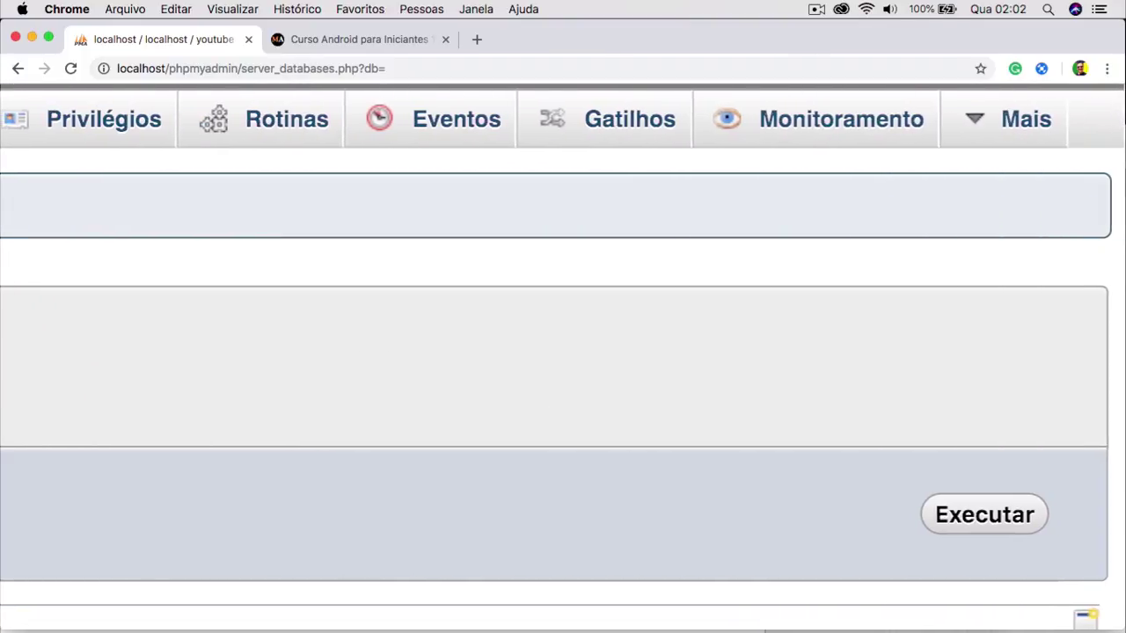
Submit the perfil table and name its three columns id, perfil and datainc.
left_click(1007, 521)
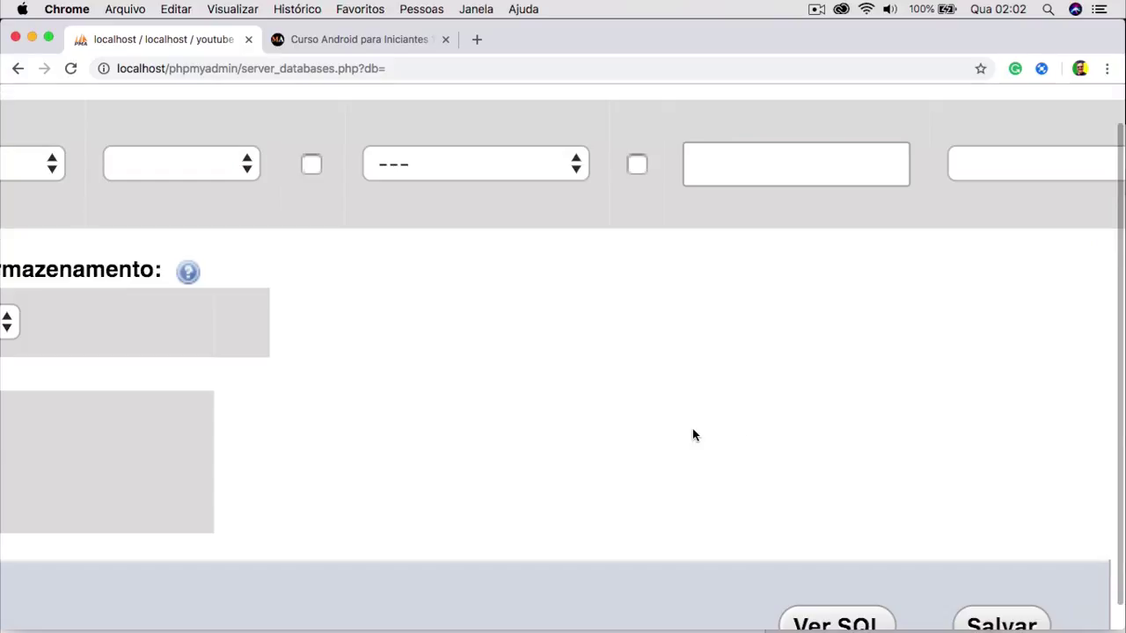
scroll(692, 434, "left", 15)
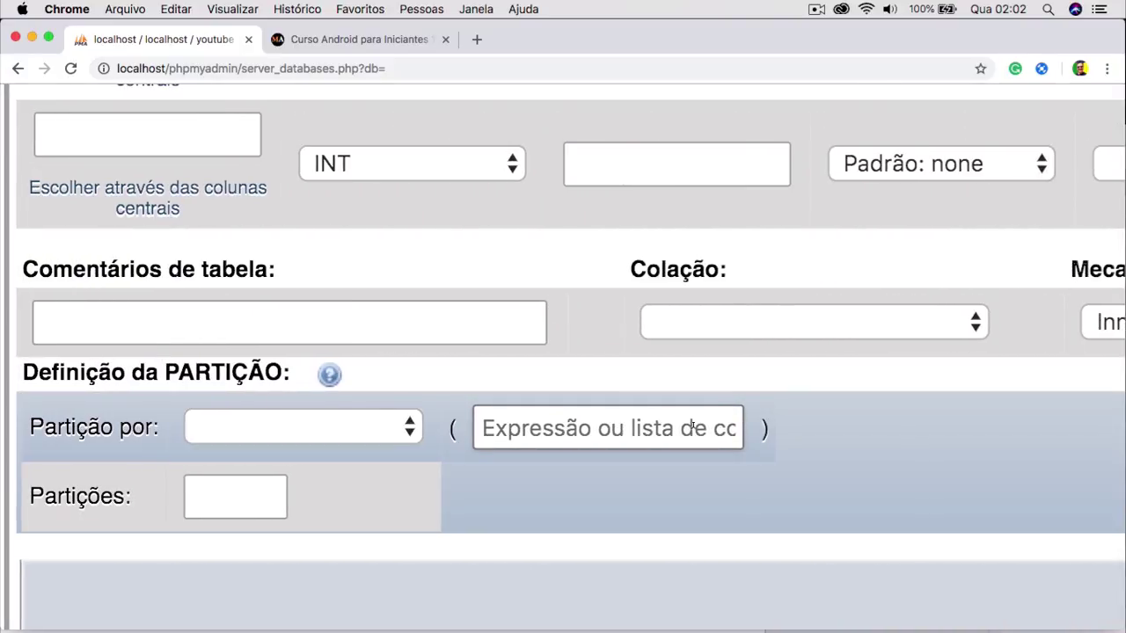
scroll(695, 428, "up", 5)
left_click(85, 153)
type("id")
left_click(111, 292)
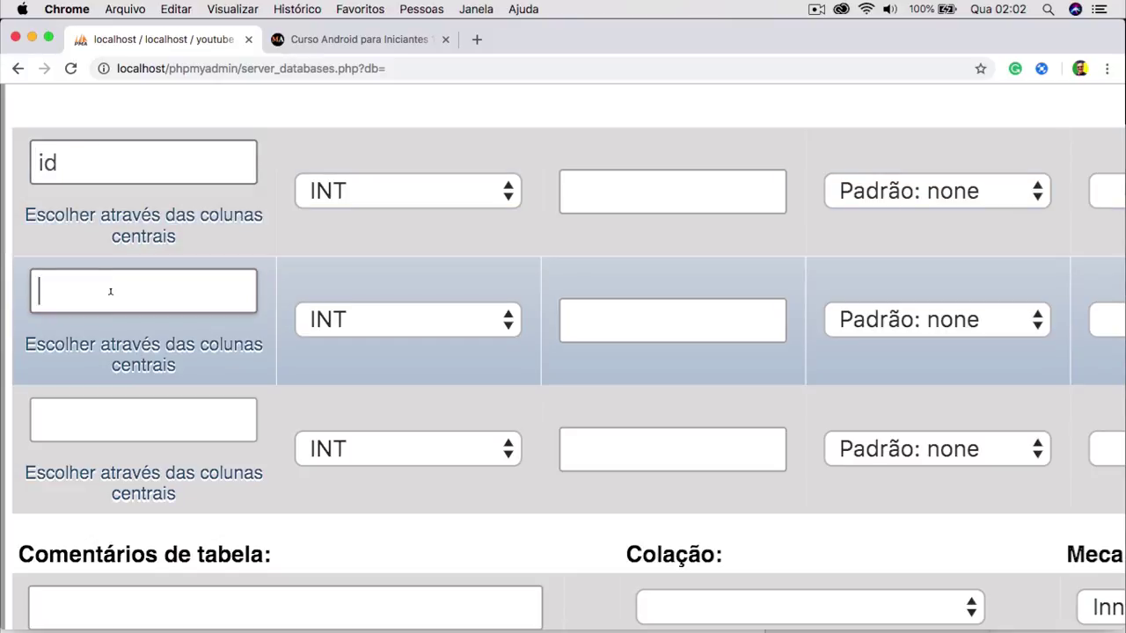
type("perfil")
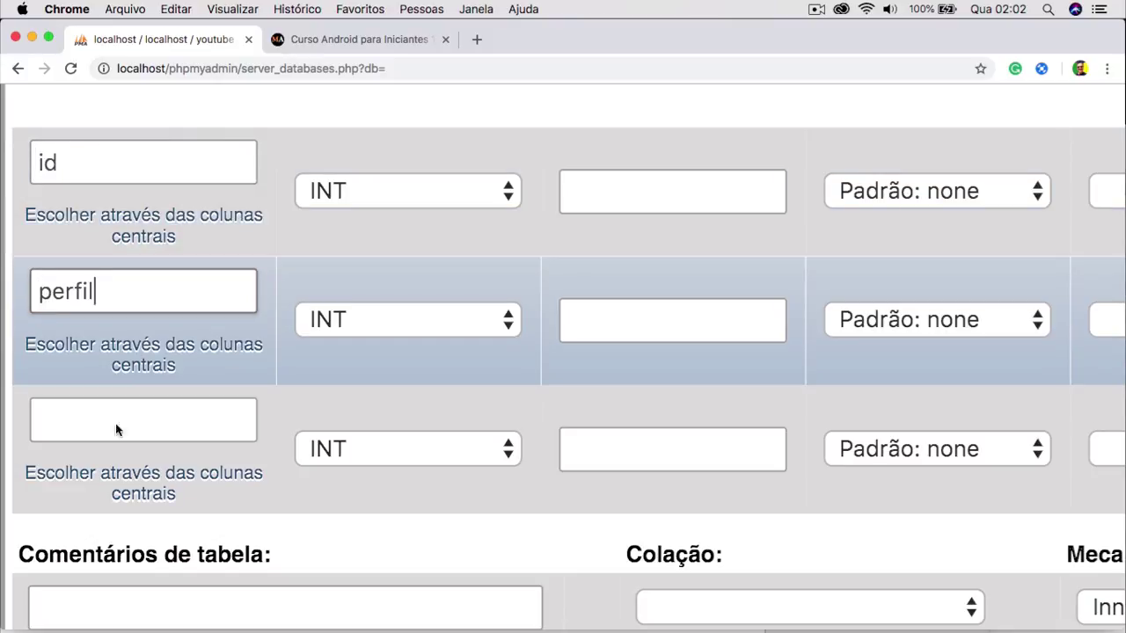
left_click(112, 413)
left_click(112, 414)
type("dataiuc")
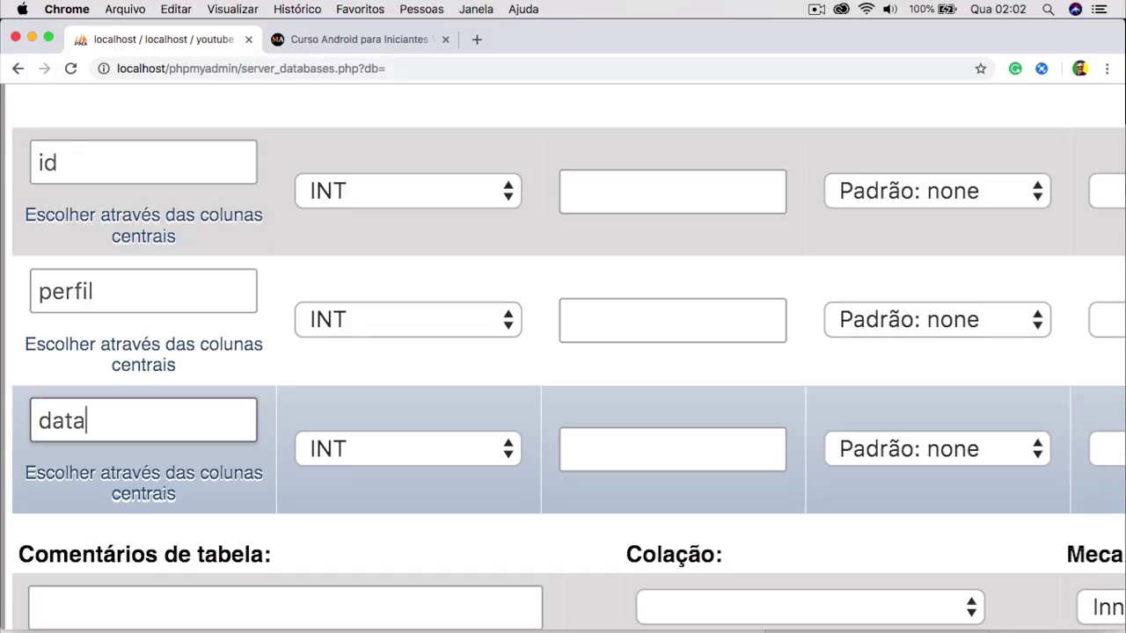
key("BackSpace")
key("BackSpace")
type("nc")
left_click(383, 461)
Make datainc a DATETIME column defaulting to CURRENT_TIMESTAMP.
scroll(384, 447, "up", 4)
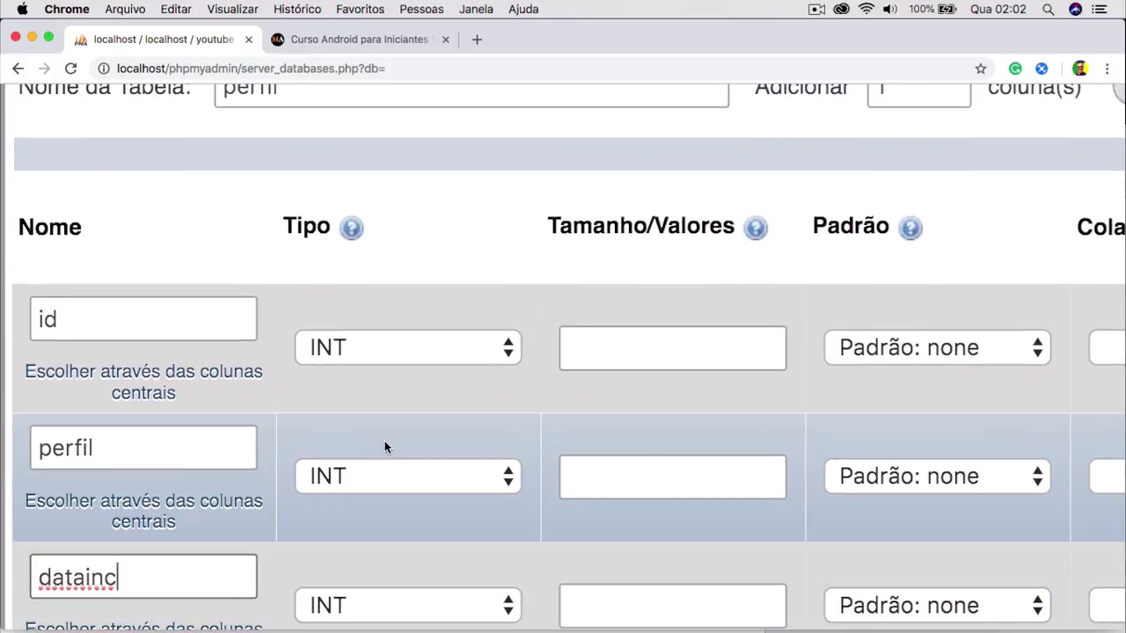
scroll(335, 378, "down", 4)
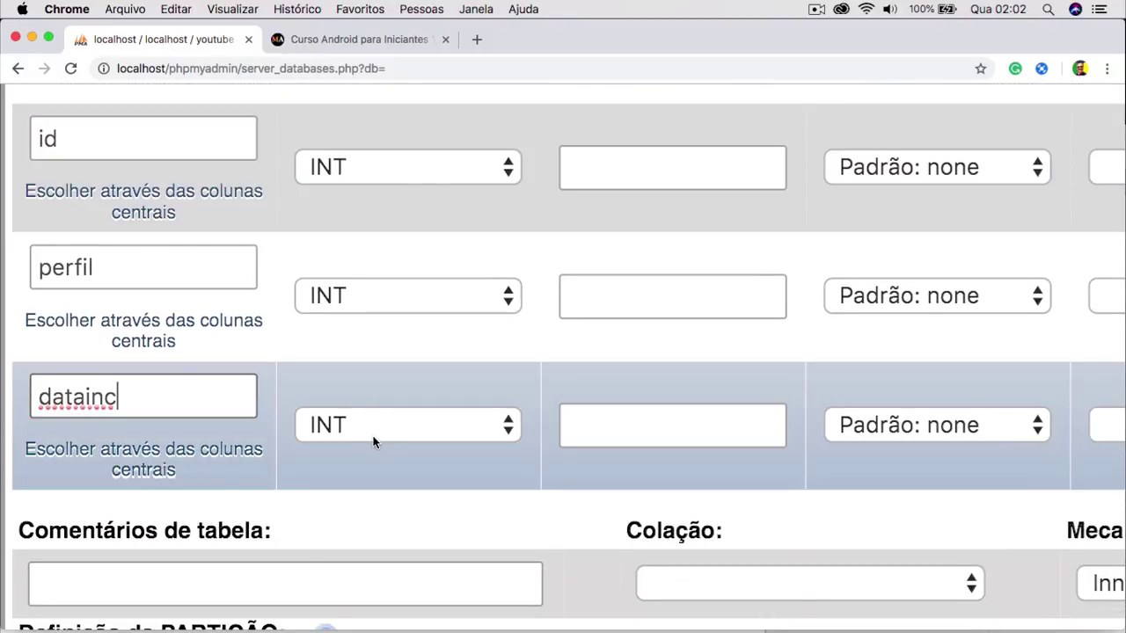
left_click(373, 439)
scroll(370, 528, "down", 4)
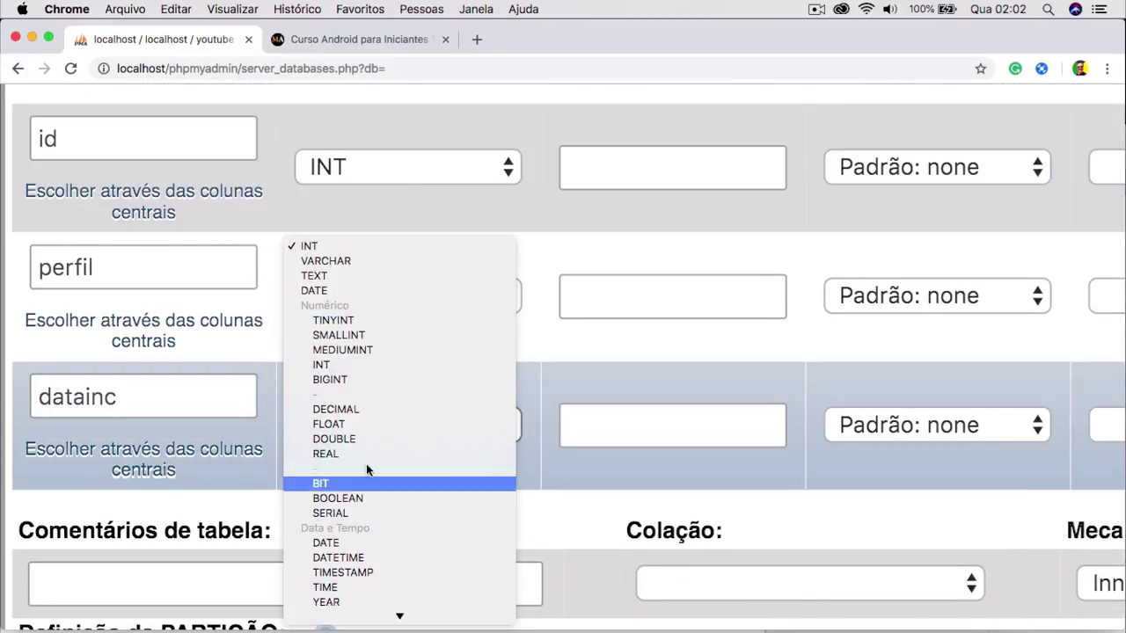
scroll(363, 422, "down", 4)
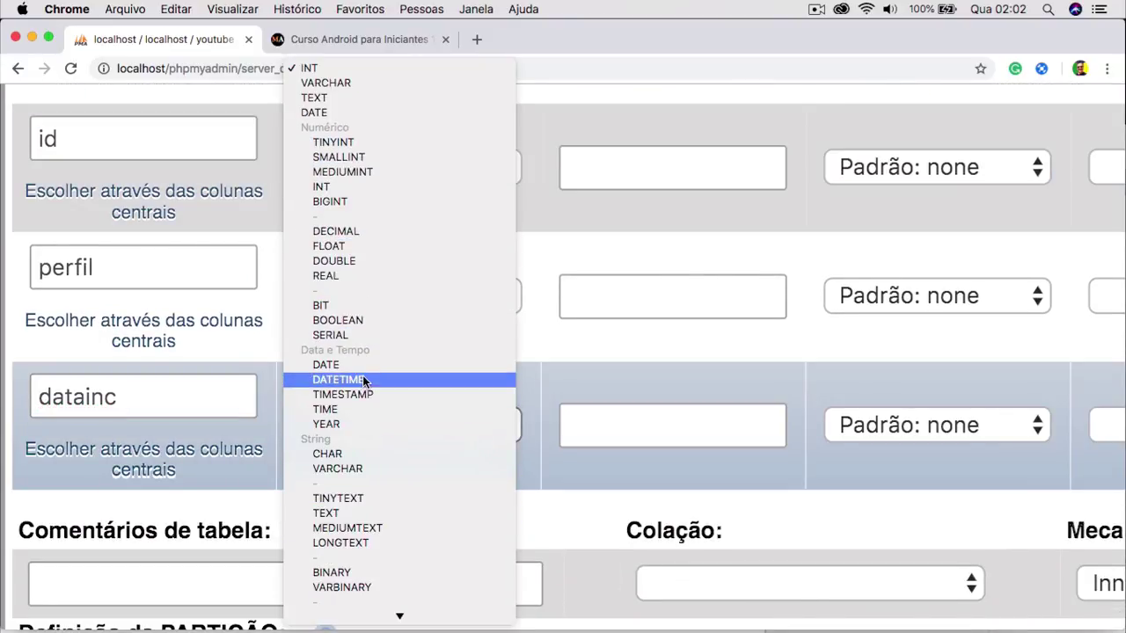
left_click(363, 379)
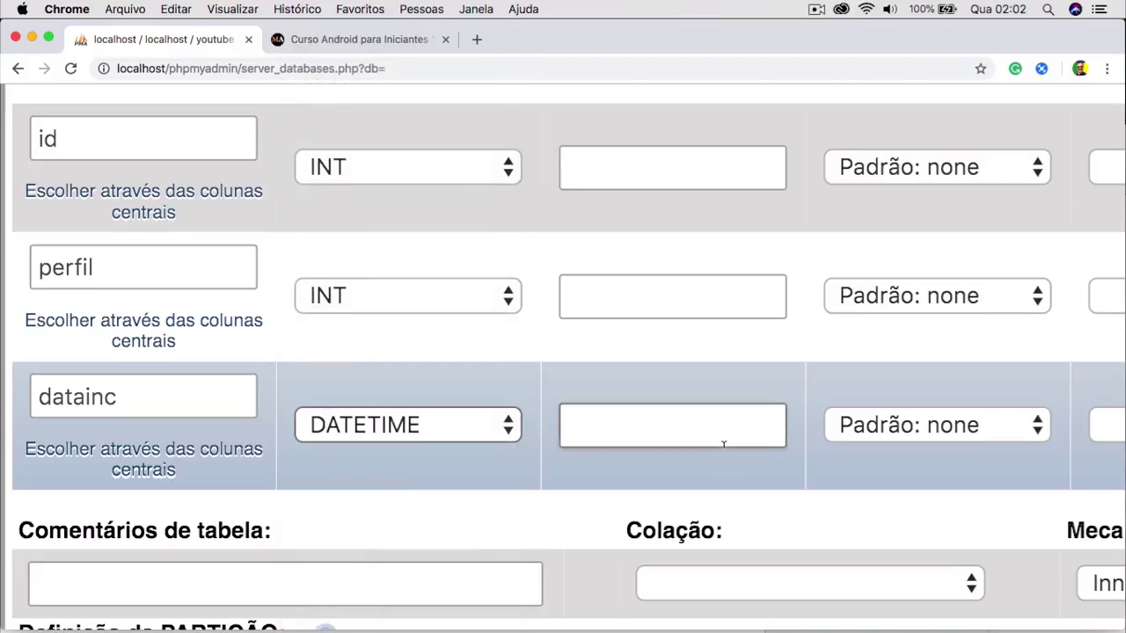
scroll(723, 446, "up", 5)
scroll(723, 446, "up", 2)
scroll(723, 446, "right", 5)
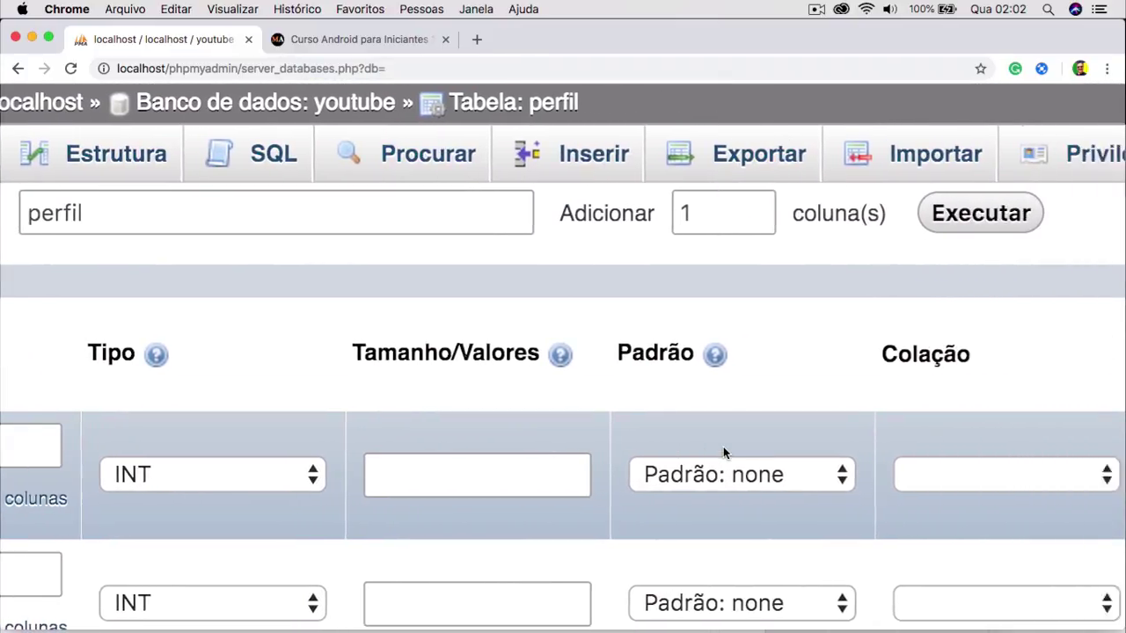
scroll(723, 449, "down", 4)
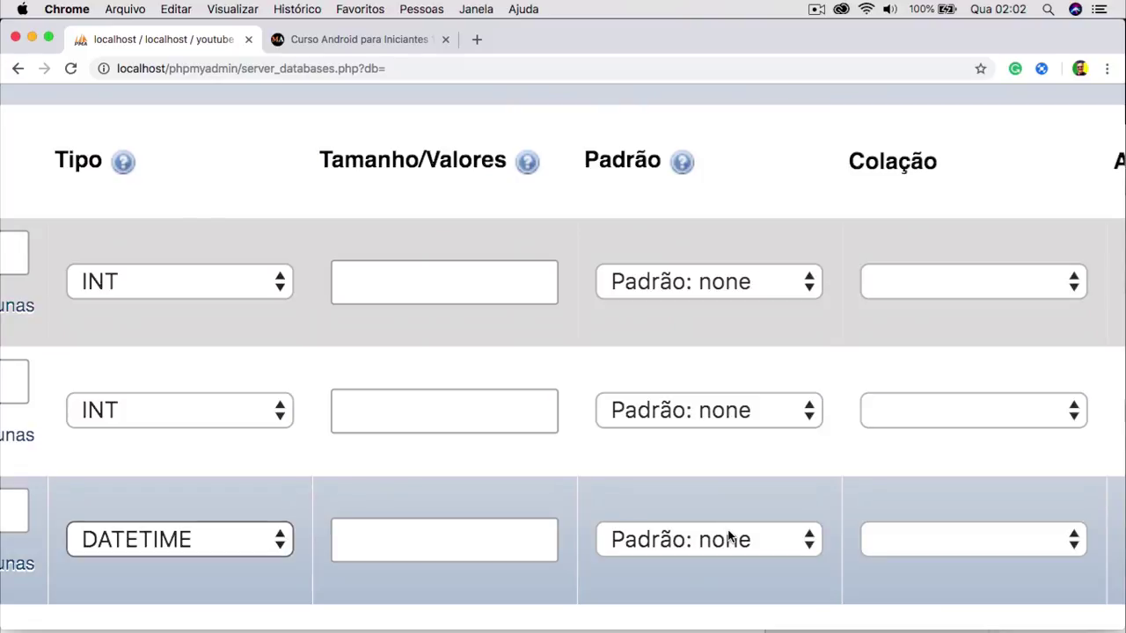
left_click(729, 540)
left_click(723, 586)
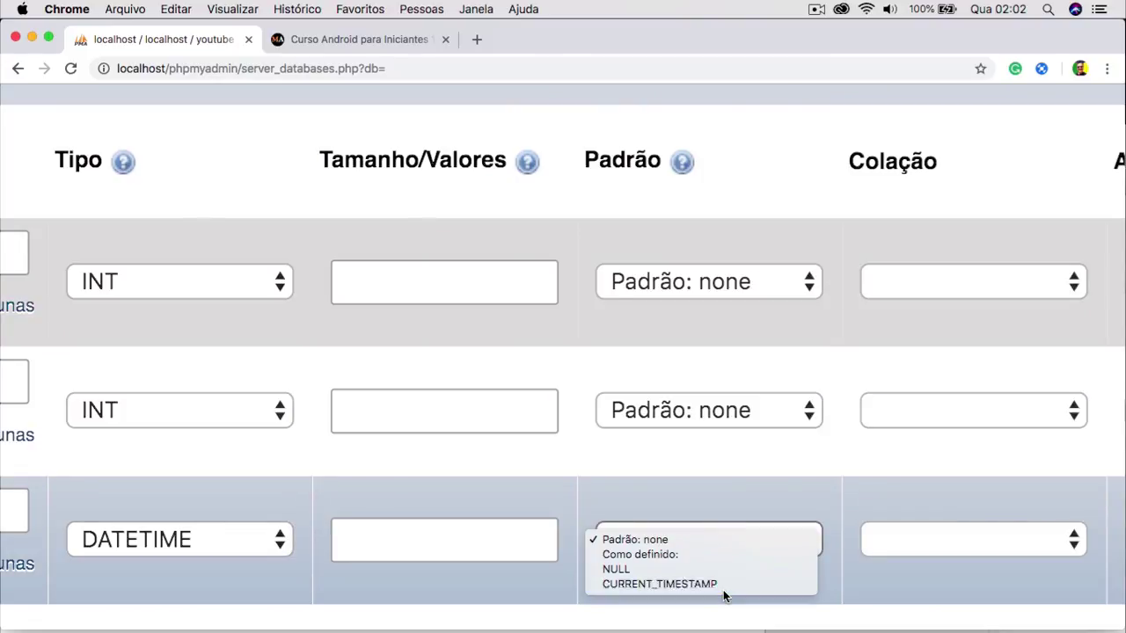
scroll(151, 537, "left", 3)
scroll(150, 533, "left", 2)
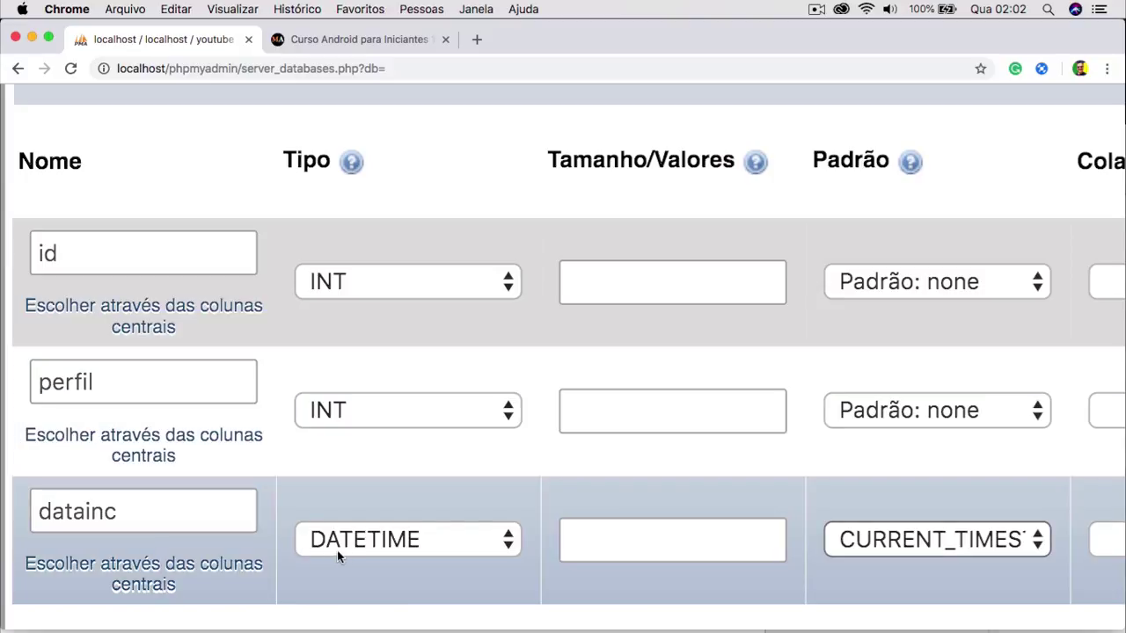
Make the perfil column VARCHAR with length 1, leaving its collation unchanged.
left_click(394, 421)
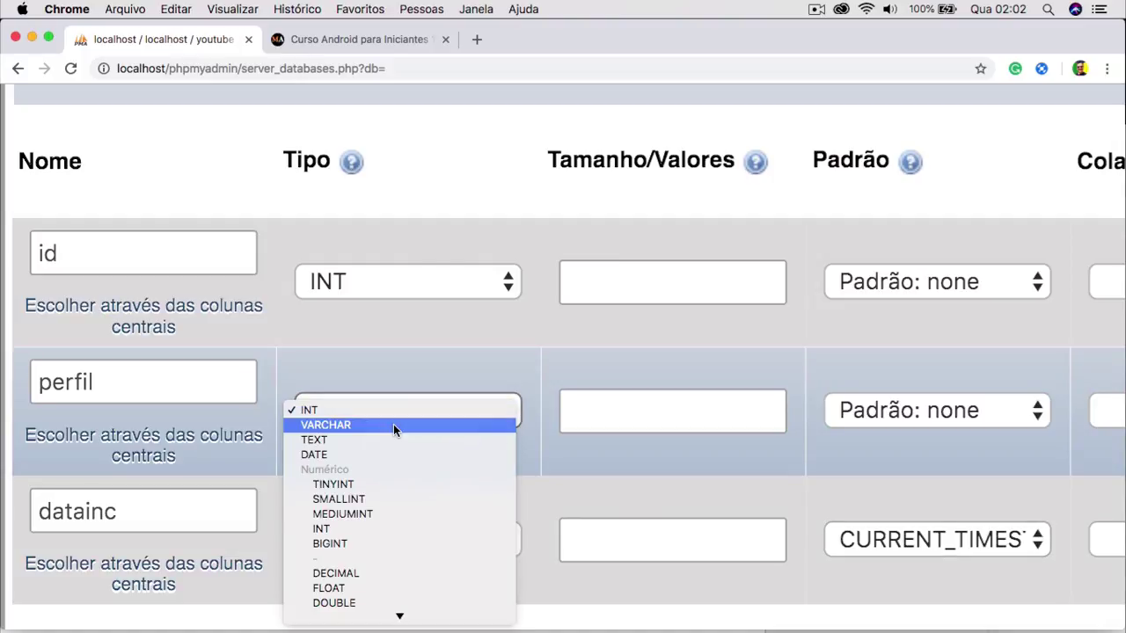
left_click(394, 425)
left_click(568, 411)
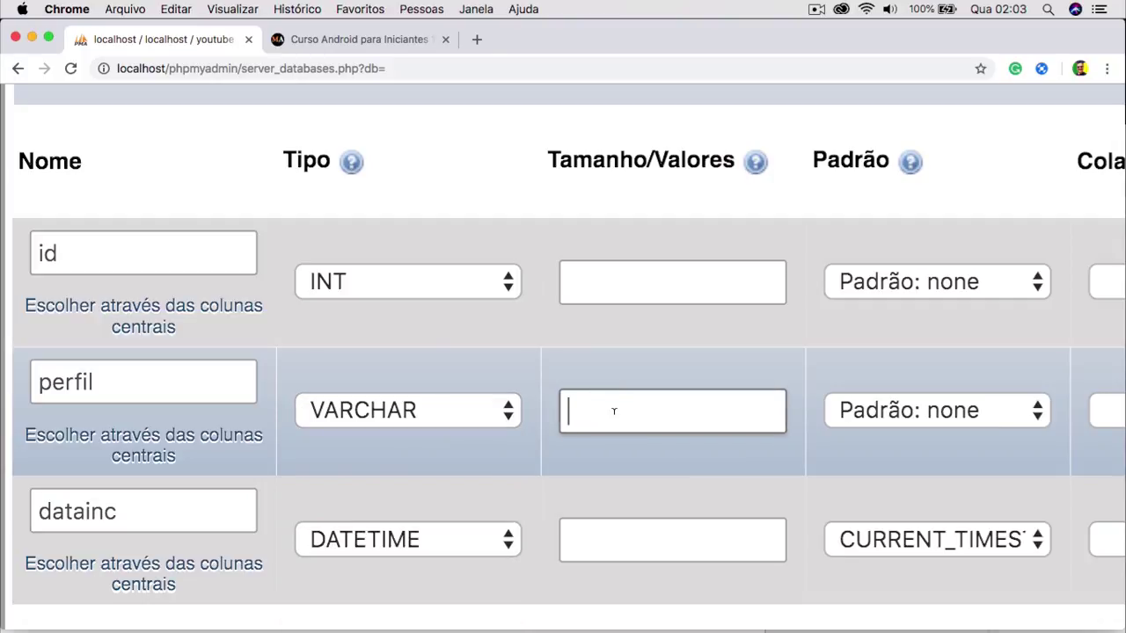
type("1")
scroll(790, 465, "right", 3)
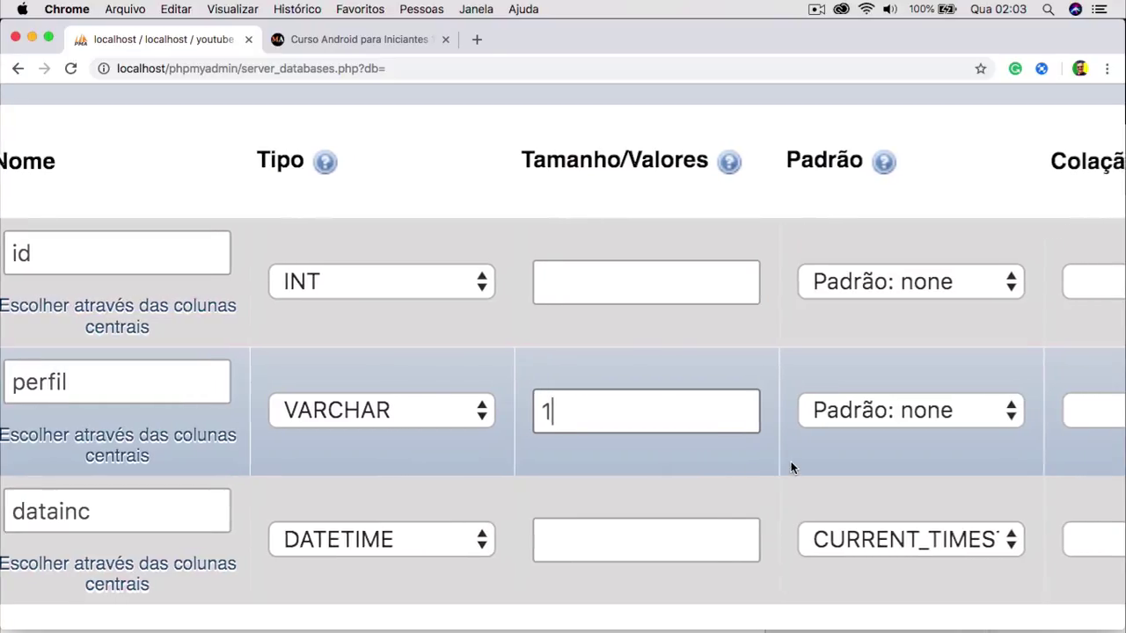
scroll(791, 468, "right", 5)
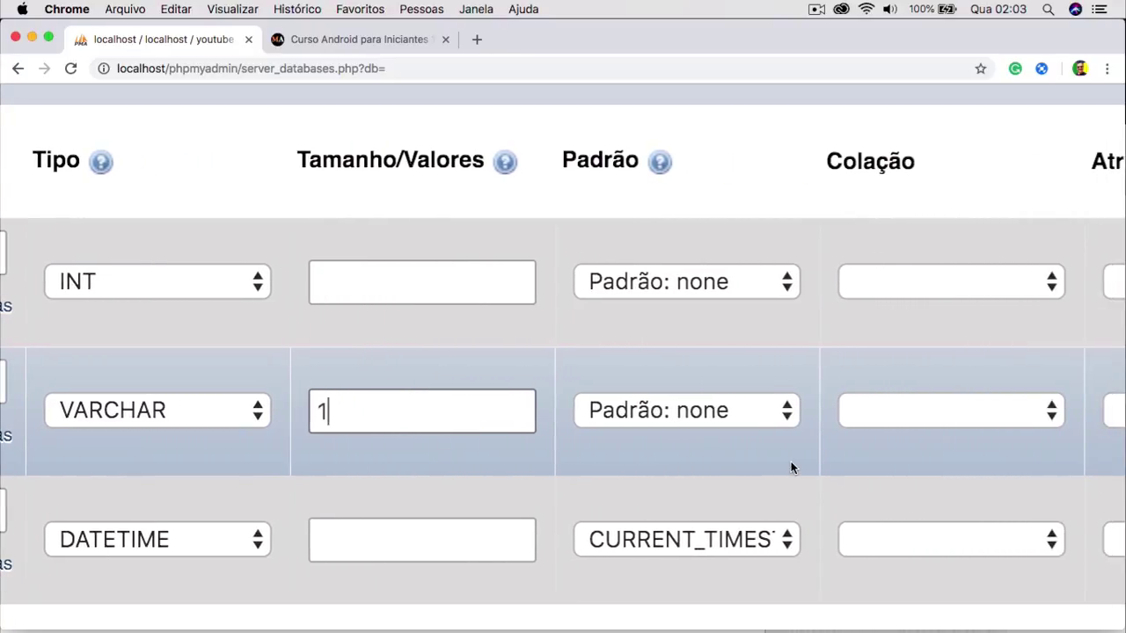
left_click(927, 412)
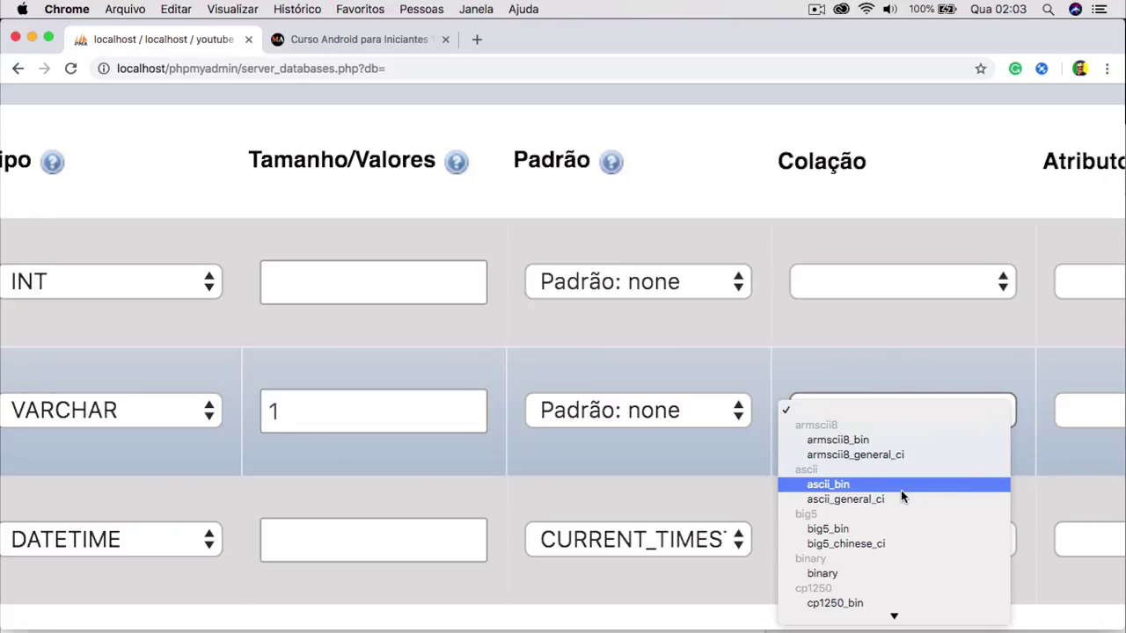
left_click(903, 349)
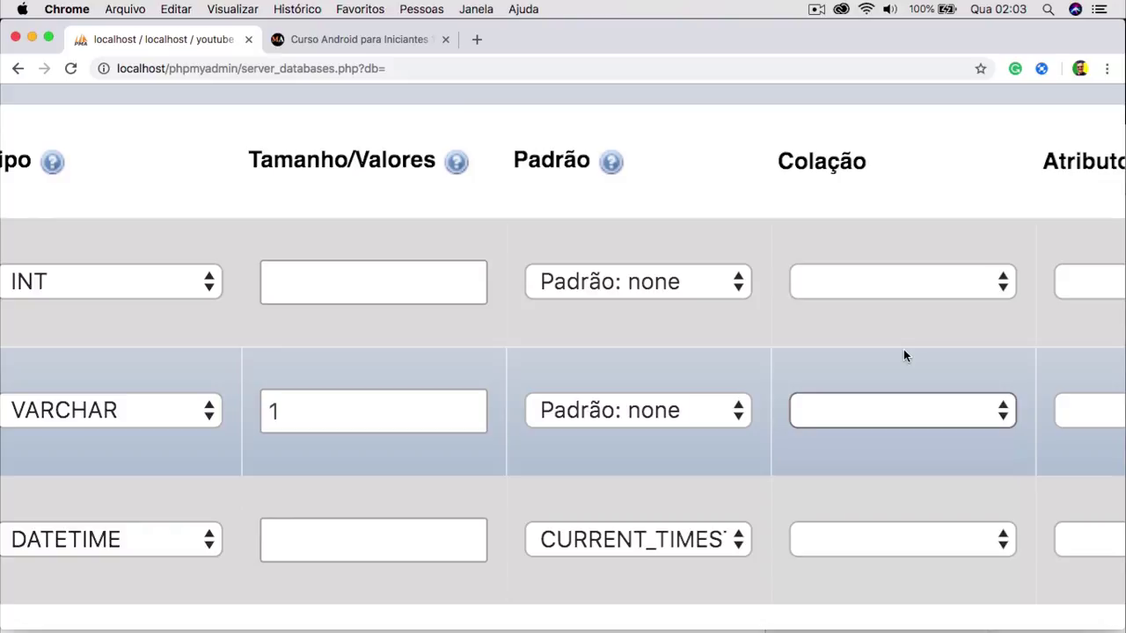
scroll(636, 327, "left", 5)
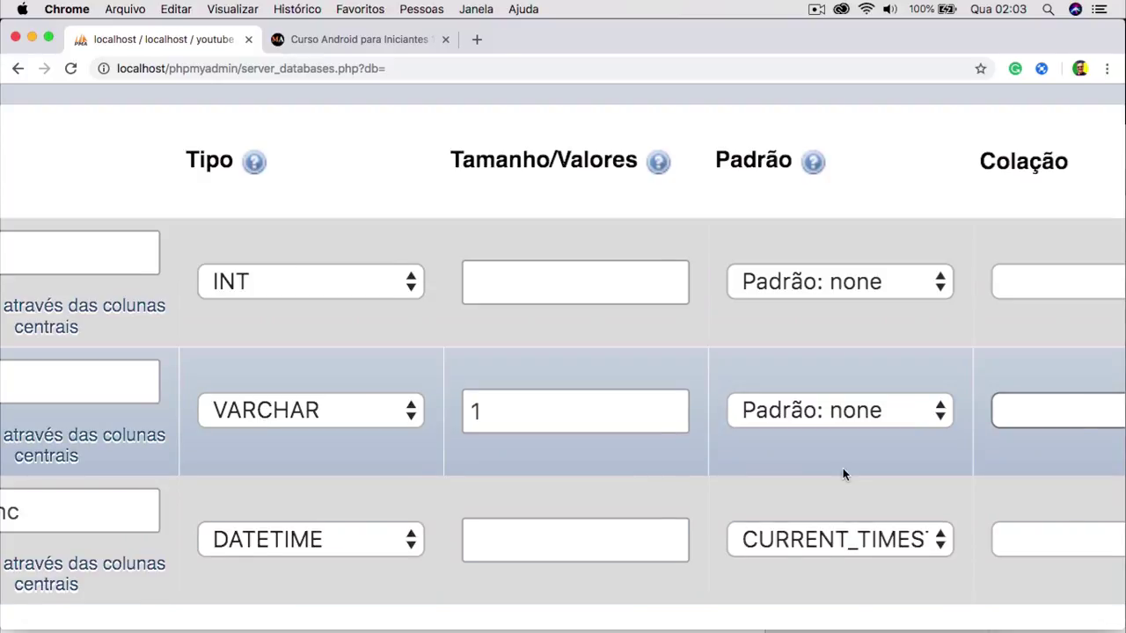
scroll(942, 433, "right", 3)
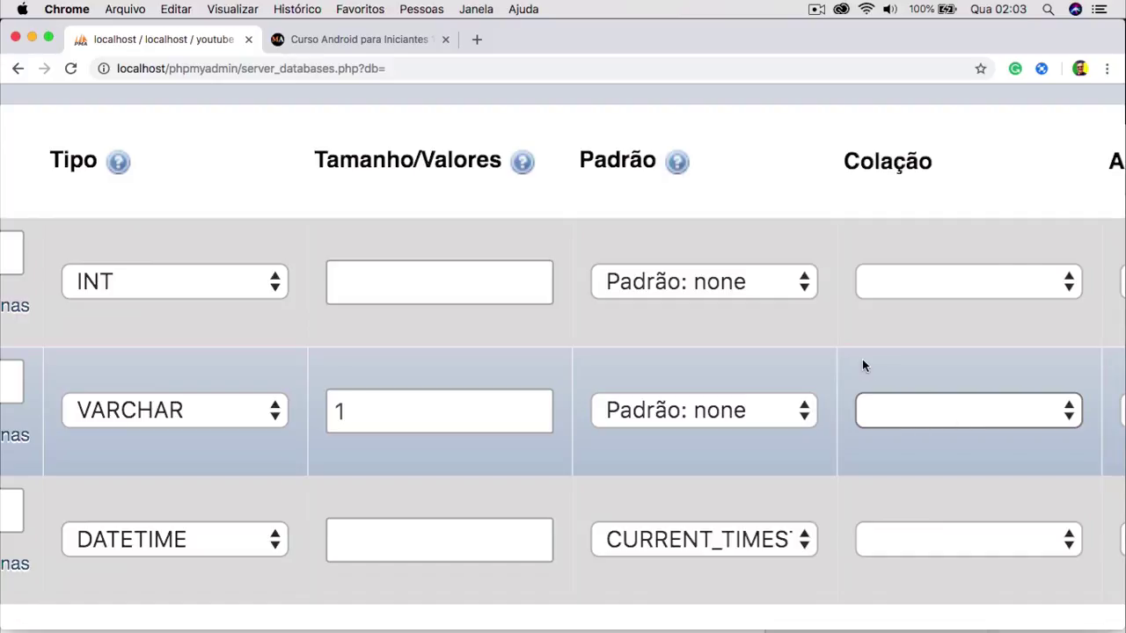
scroll(862, 366, "left", 5)
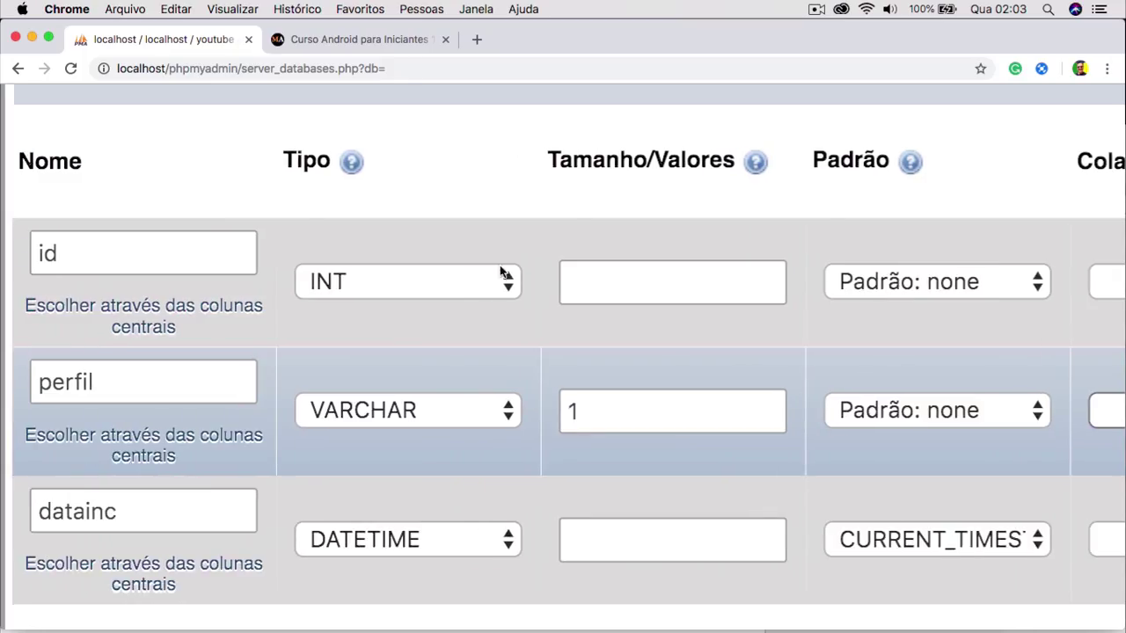
scroll(793, 357, "right", 12)
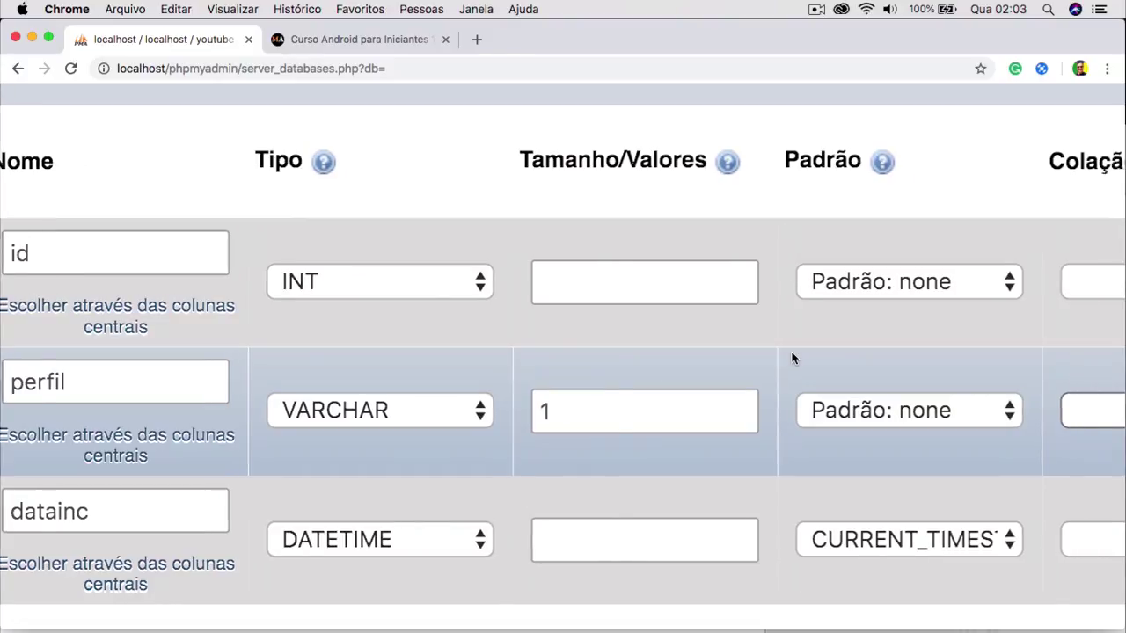
scroll(792, 358, "right", 10)
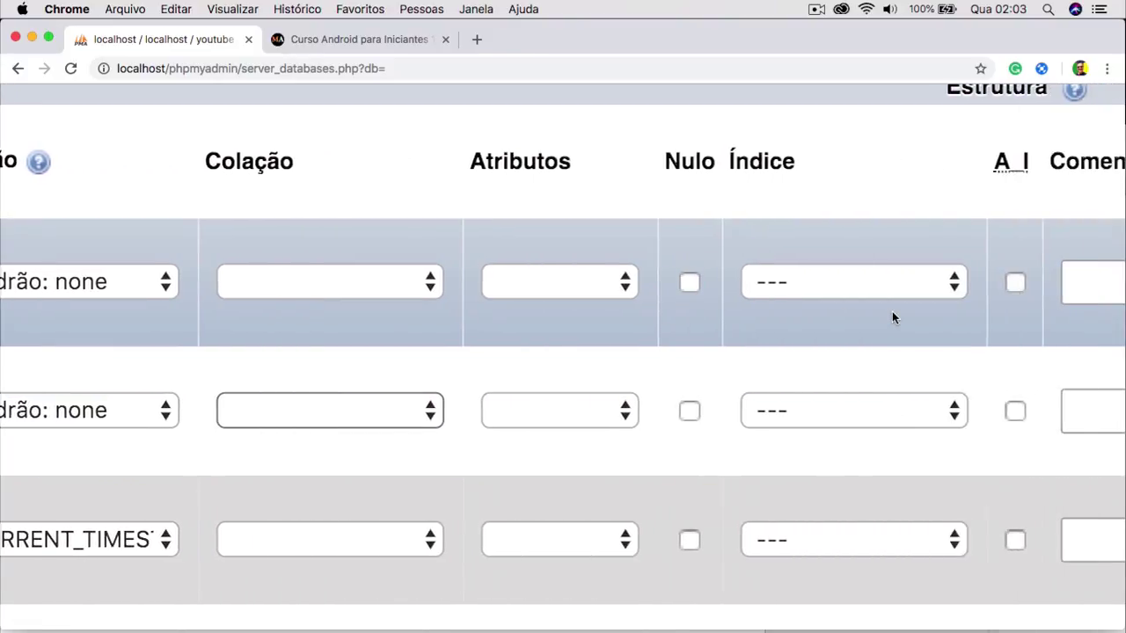
Tick A_I on the id column and accept it as the PRIMARY index.
left_click(898, 281)
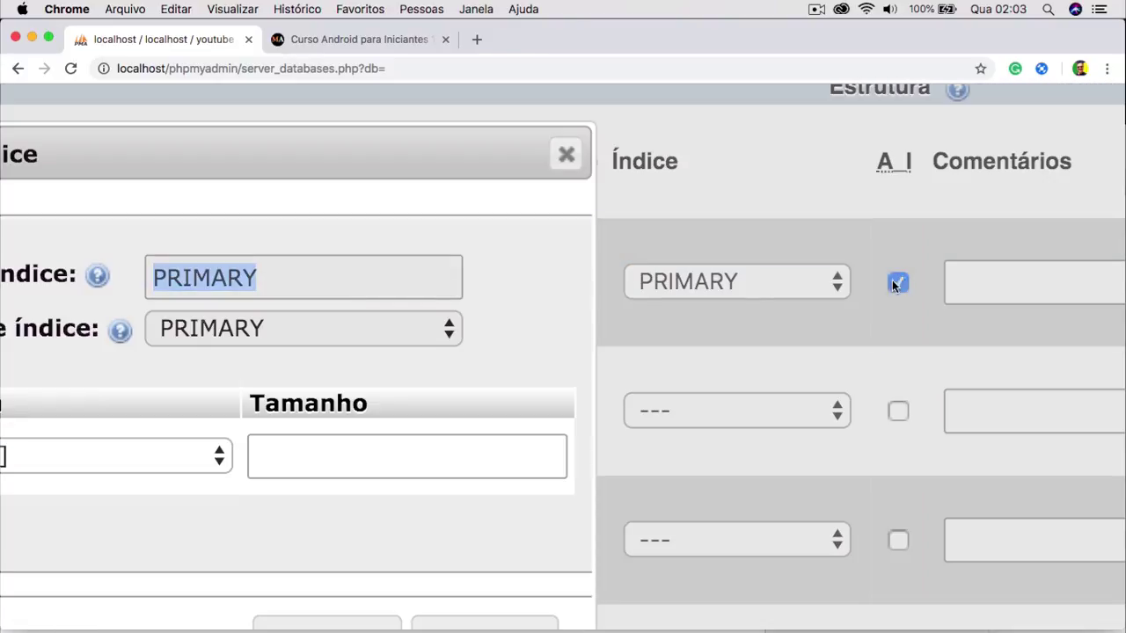
scroll(536, 331, "left", 5)
scroll(537, 330, "down", 3)
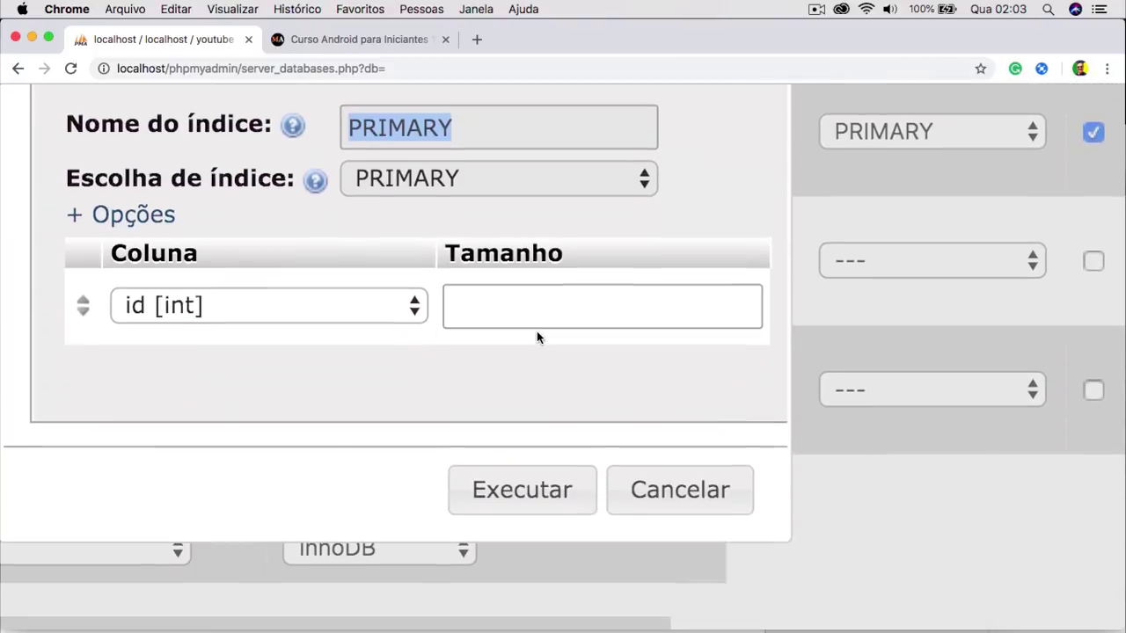
left_click(530, 492)
scroll(604, 256, "up", 3)
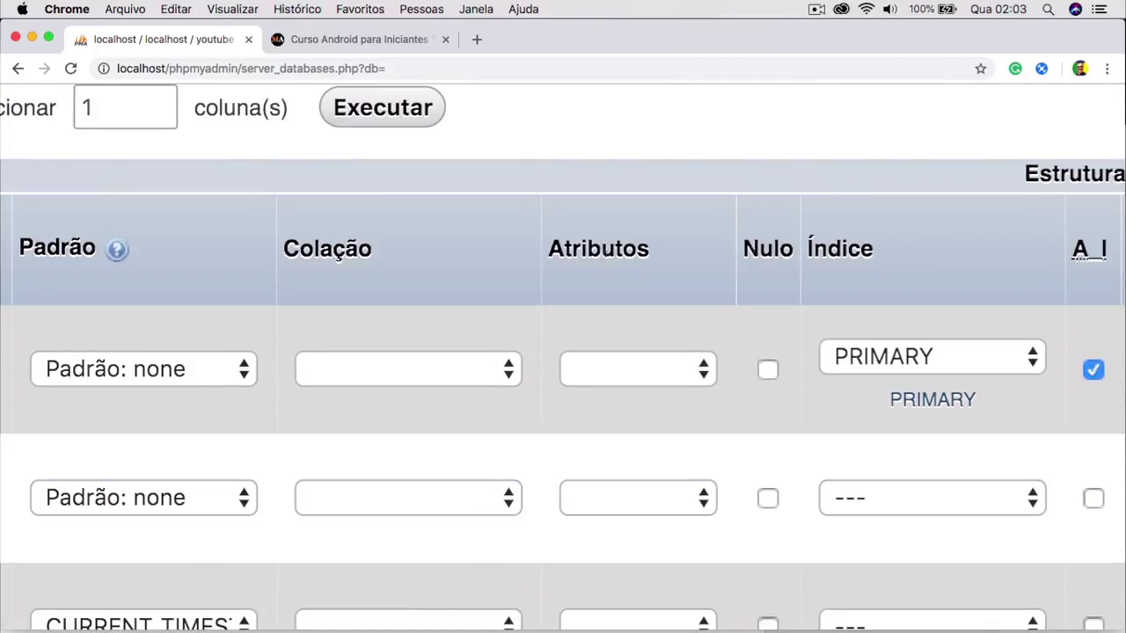
scroll(396, 240, "left", 10)
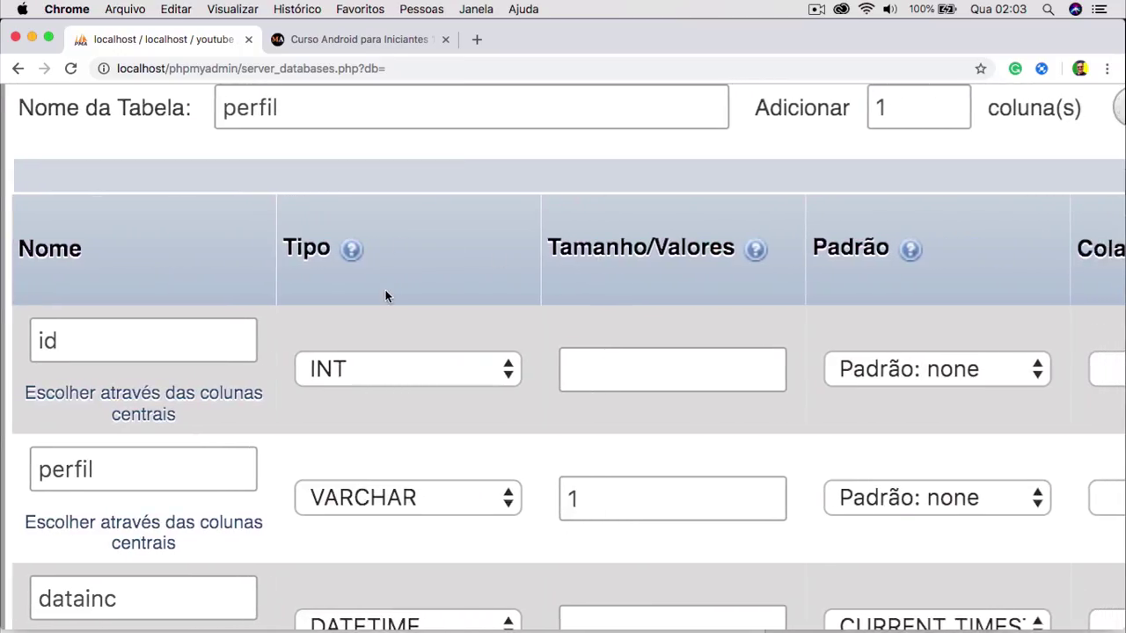
scroll(385, 294, "down", 2)
scroll(385, 297, "down", 2)
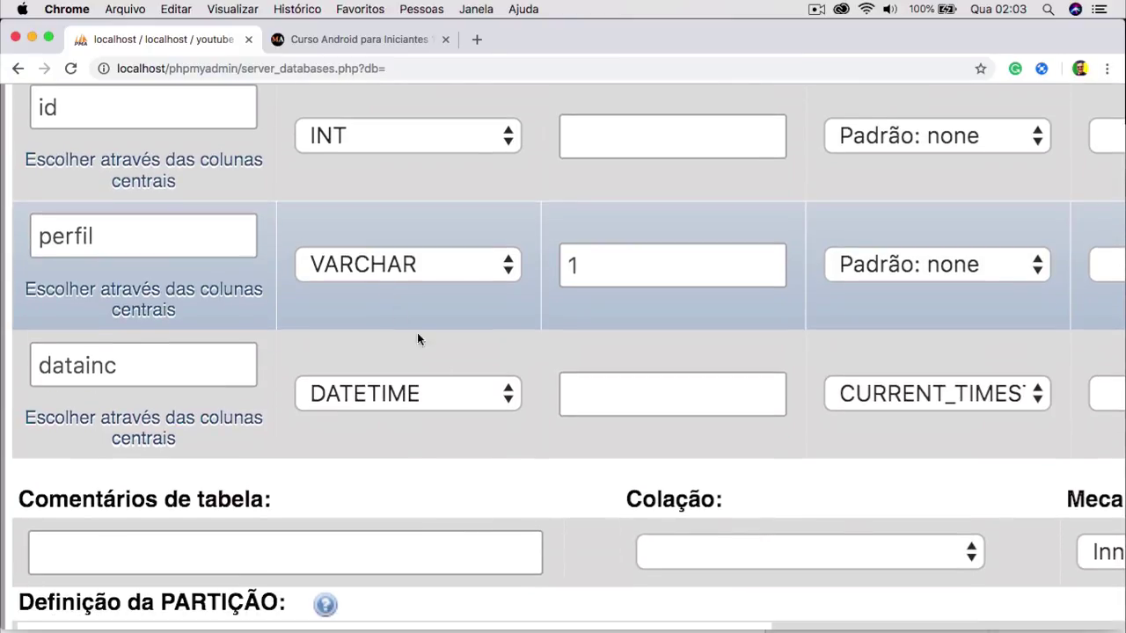
scroll(554, 449, "right", 2)
scroll(554, 450, "down", 2)
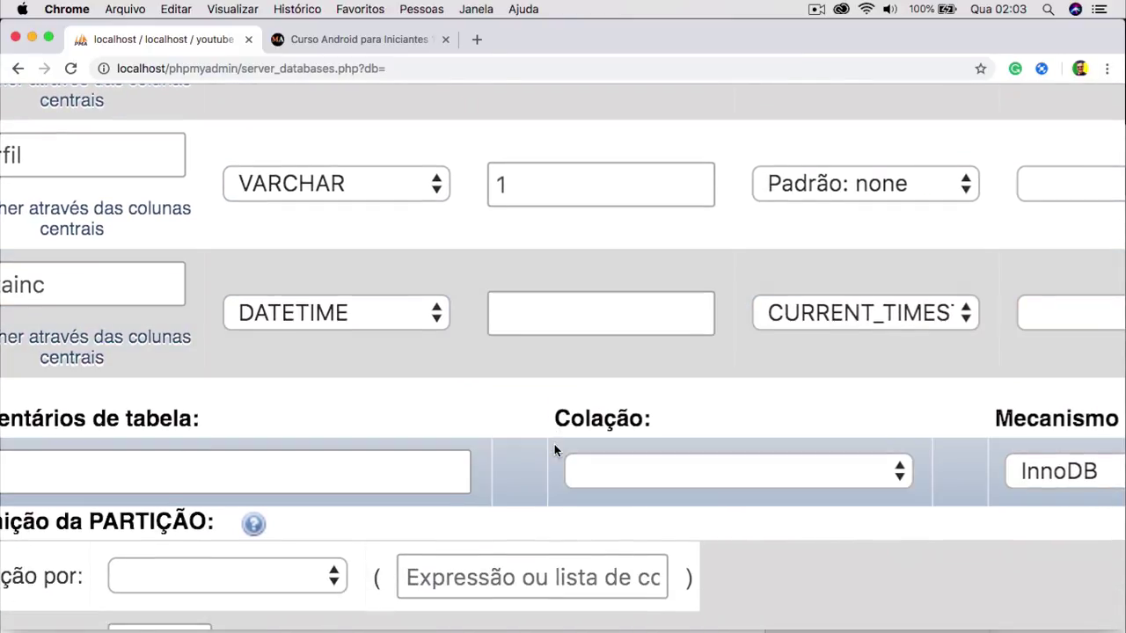
scroll(555, 444, "down", 5)
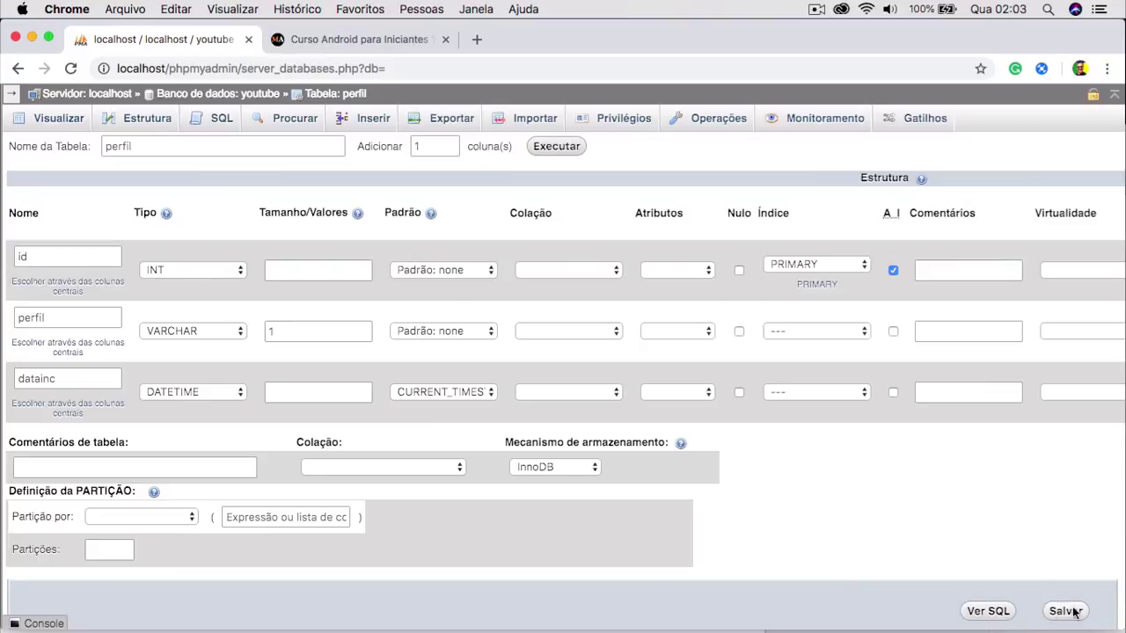
Copy the generated CREATE TABLE statement for perfil, then save the table.
left_click(979, 612)
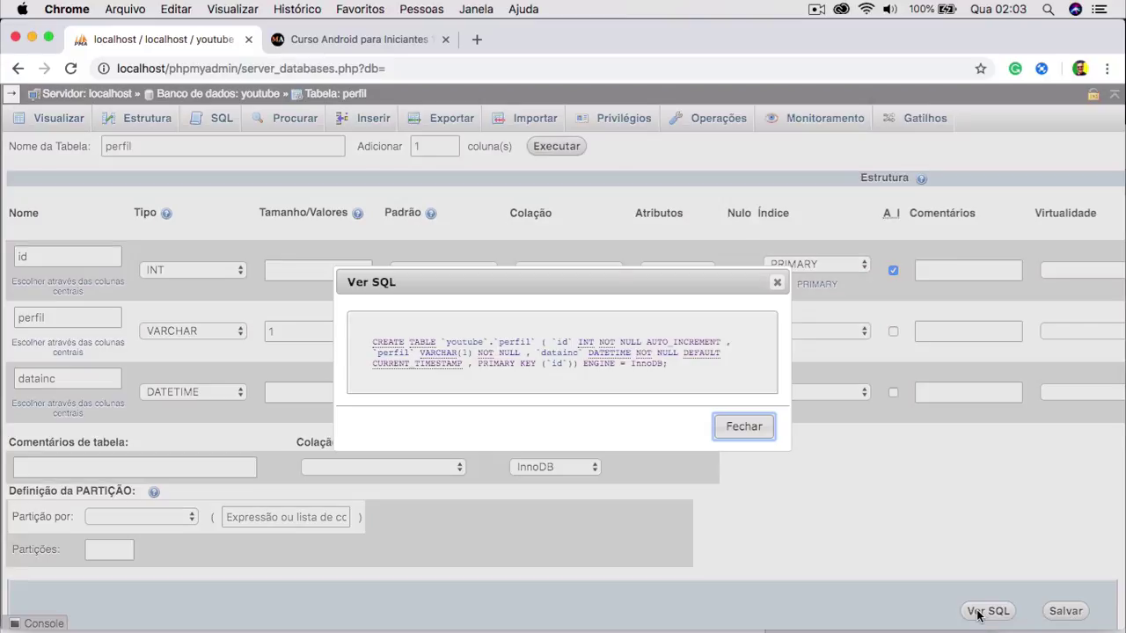
left_click_drag(686, 367, 365, 338)
key("super+c")
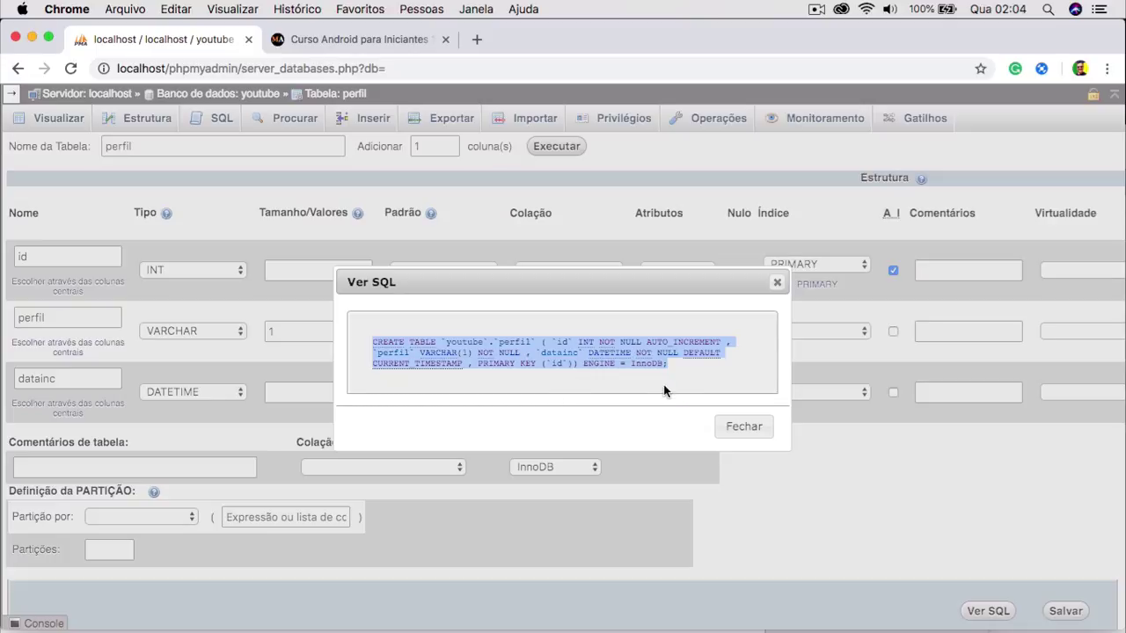
left_click(748, 430)
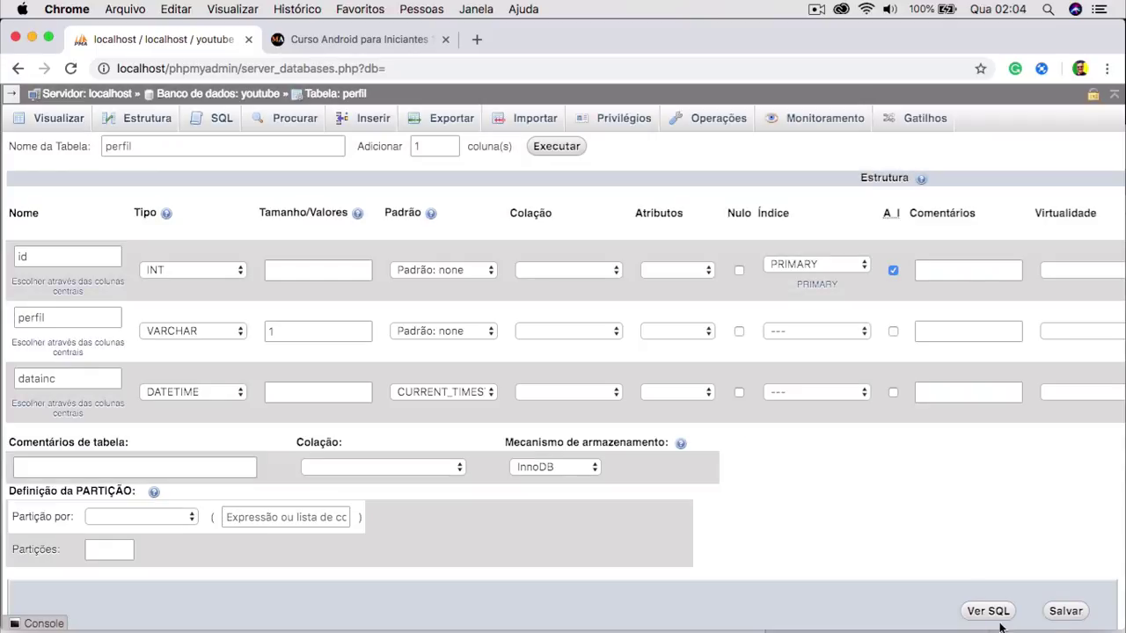
left_click(1077, 619)
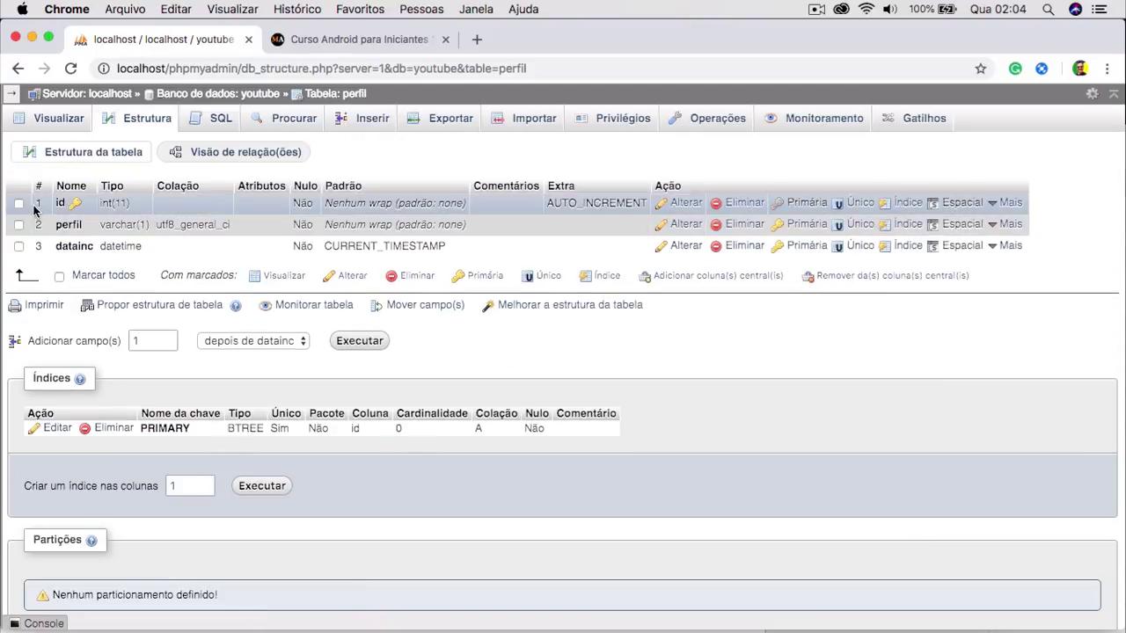
Review perfil's saved columns and PRIMARY index, and reset the page zoom.
scroll(35, 210, "up", 5)
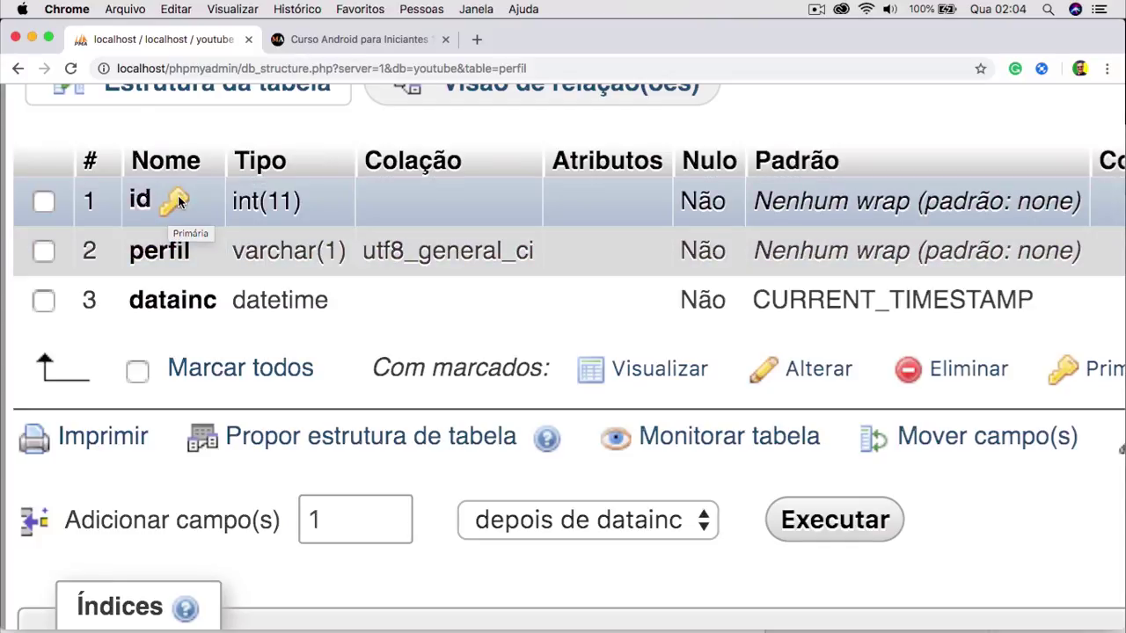
key("super+0")
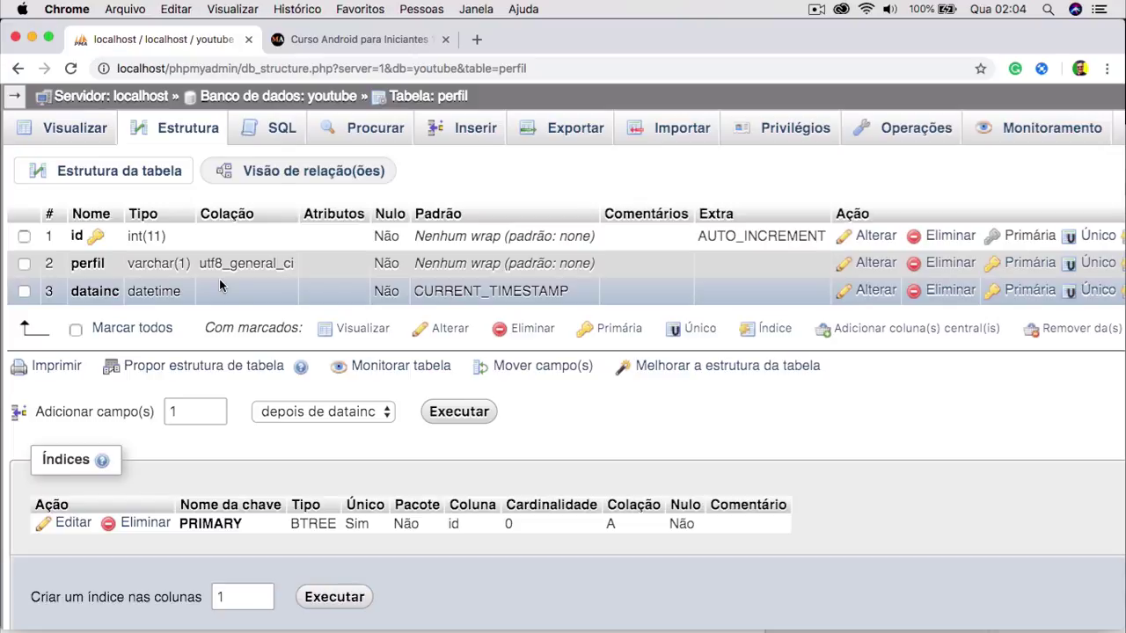
Paste the copied CREATE TABLE into the SQL editor and rename the table to usuario.
left_click(282, 128)
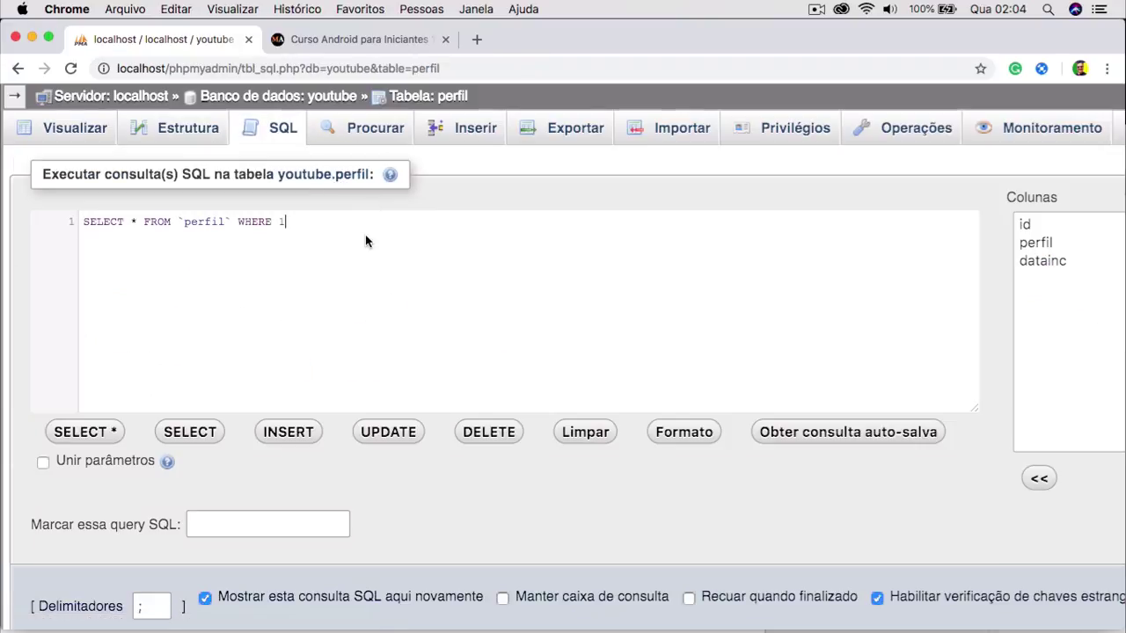
key("super+a")
key("super+v")
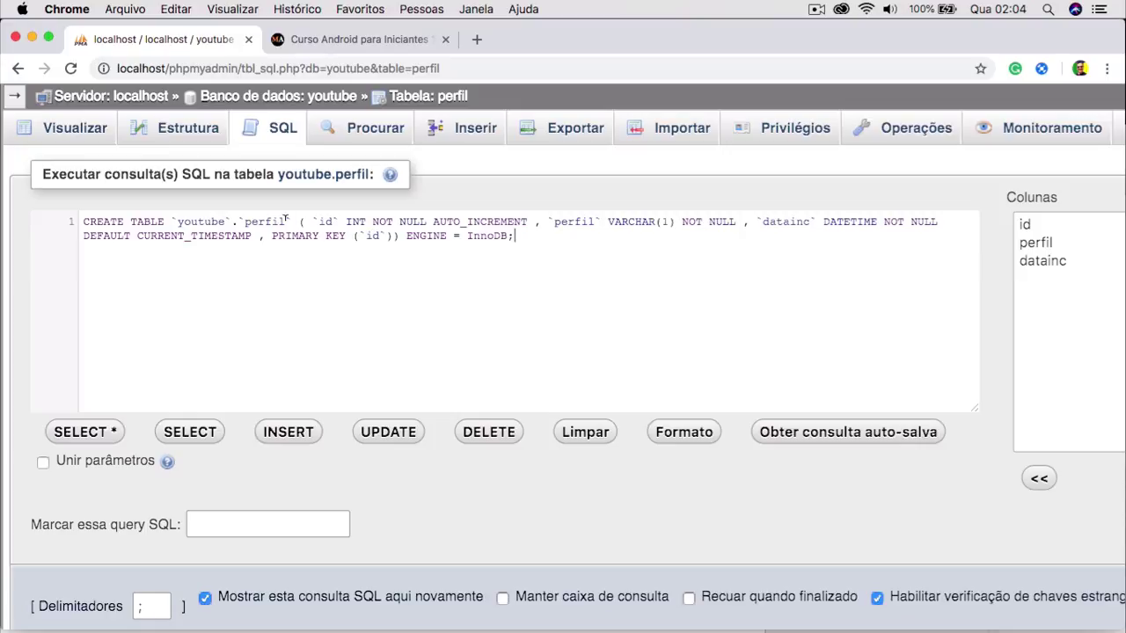
left_click(287, 222)
key("BackSpace")
key("BackSpace")
key("BackSpace")
key("BackSpace")
key("BackSpace")
key("BackSpace")
type("u")
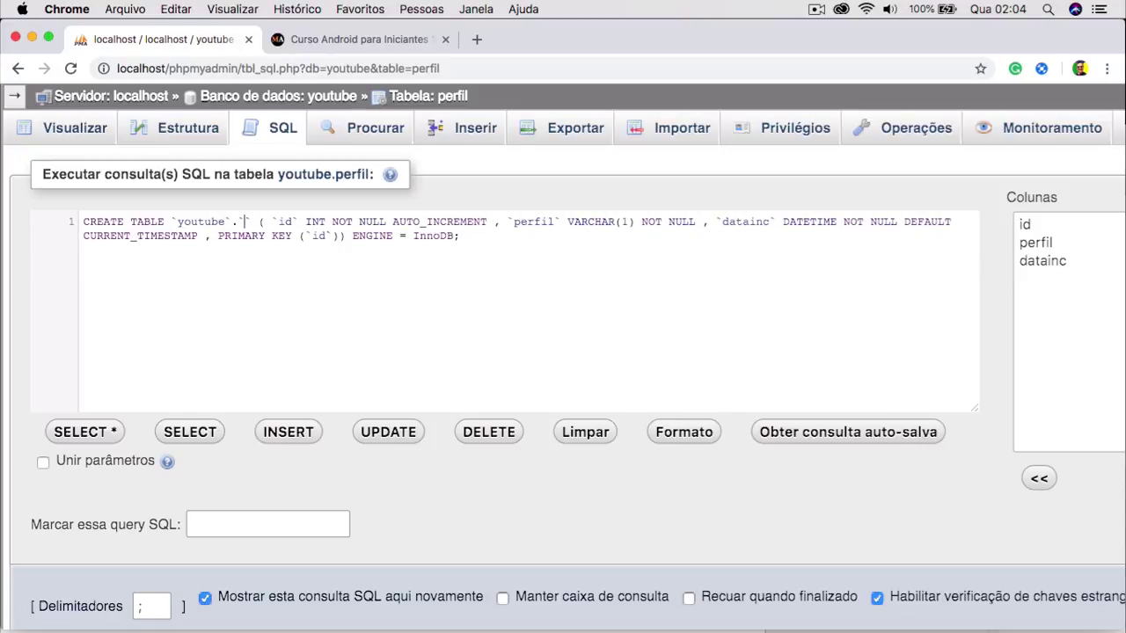
type("suario")
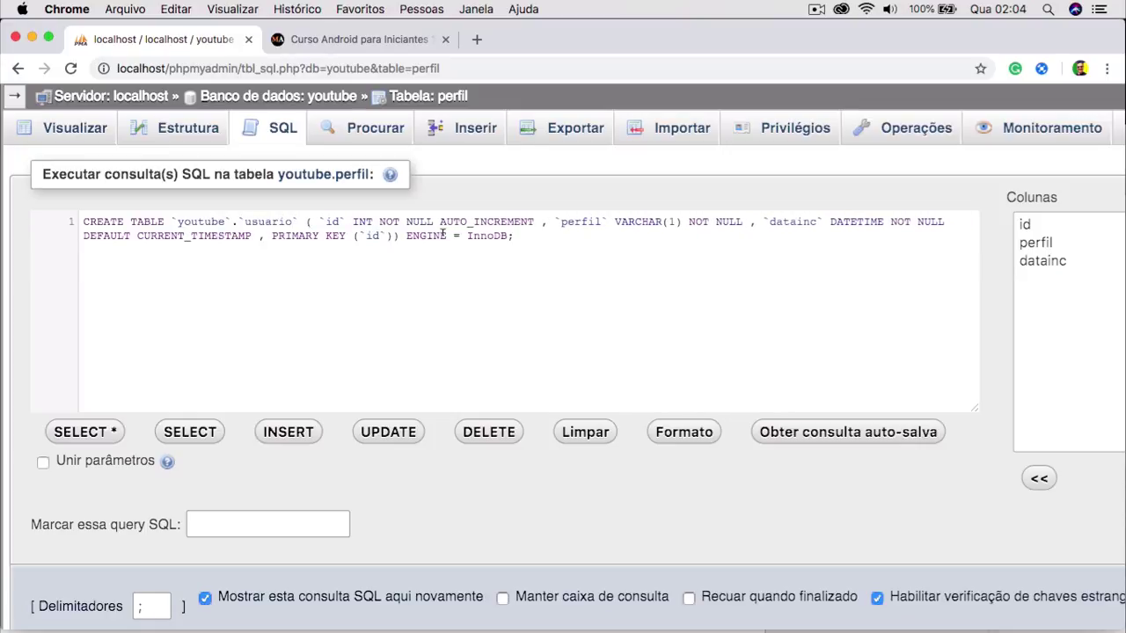
Change the perfil column to login VARCHAR(15).
double_click(574, 219)
type("login")
double_click(668, 221)
key("BackSpace")
type("15")
Duplicate the login column definition as senha VARCHAR(32).
left_click_drag(761, 222, 556, 221)
key("super+c")
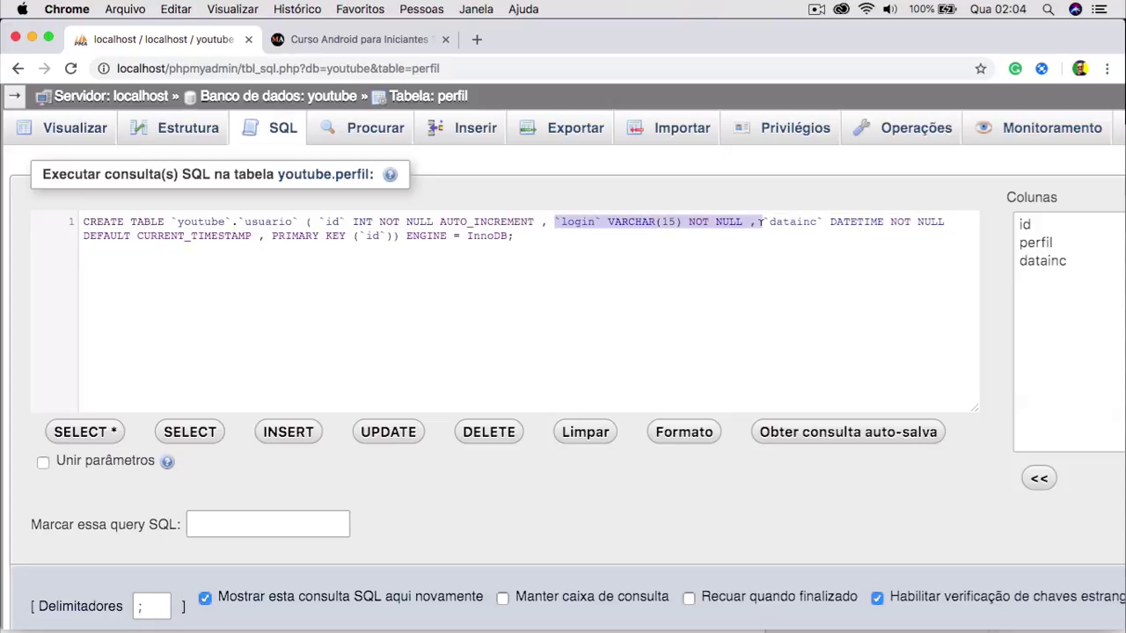
left_click(762, 221)
key("super+v")
double_click(789, 215)
type("senha")
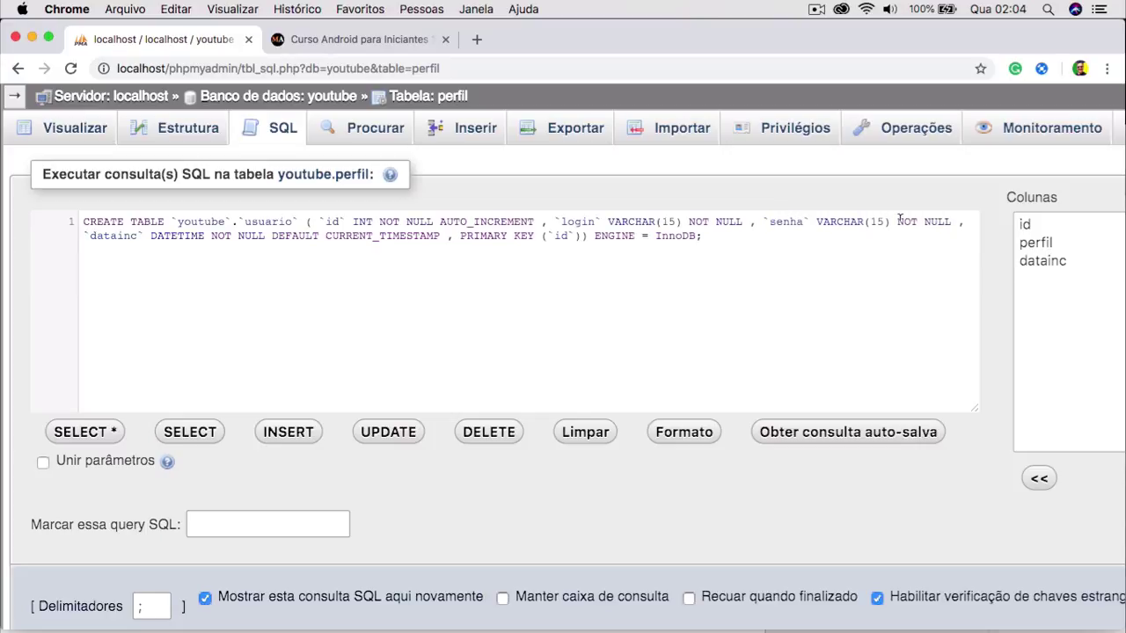
left_click(883, 222)
key("BackSpace")
key("BackSpace")
type("32")
left_click_drag(761, 221, 898, 218)
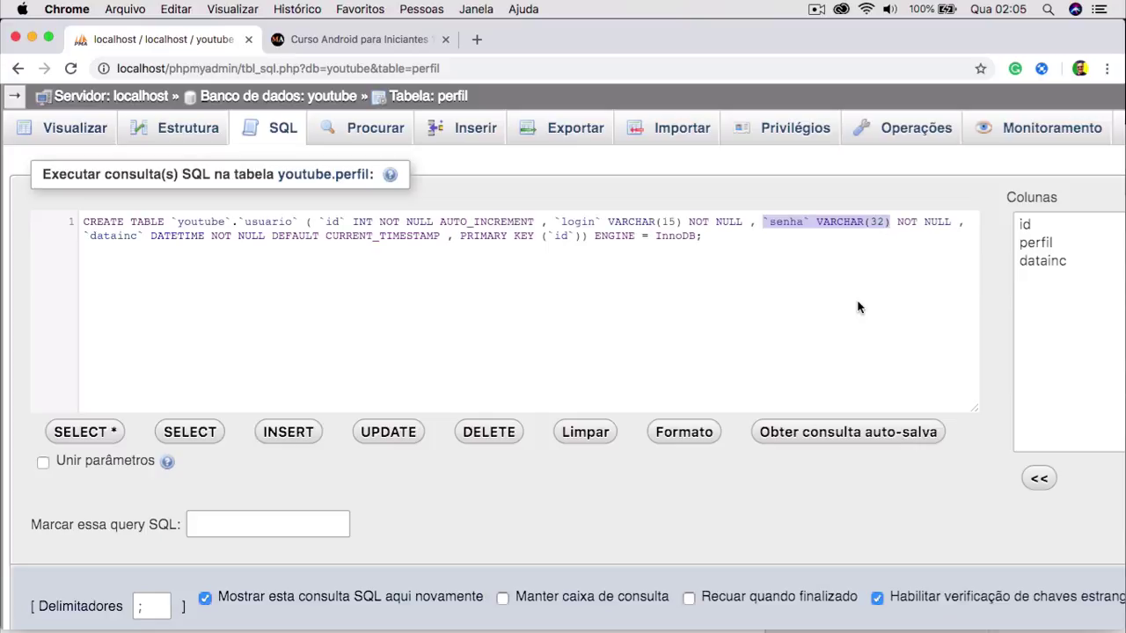
key("super+minus")
key("super+minus")
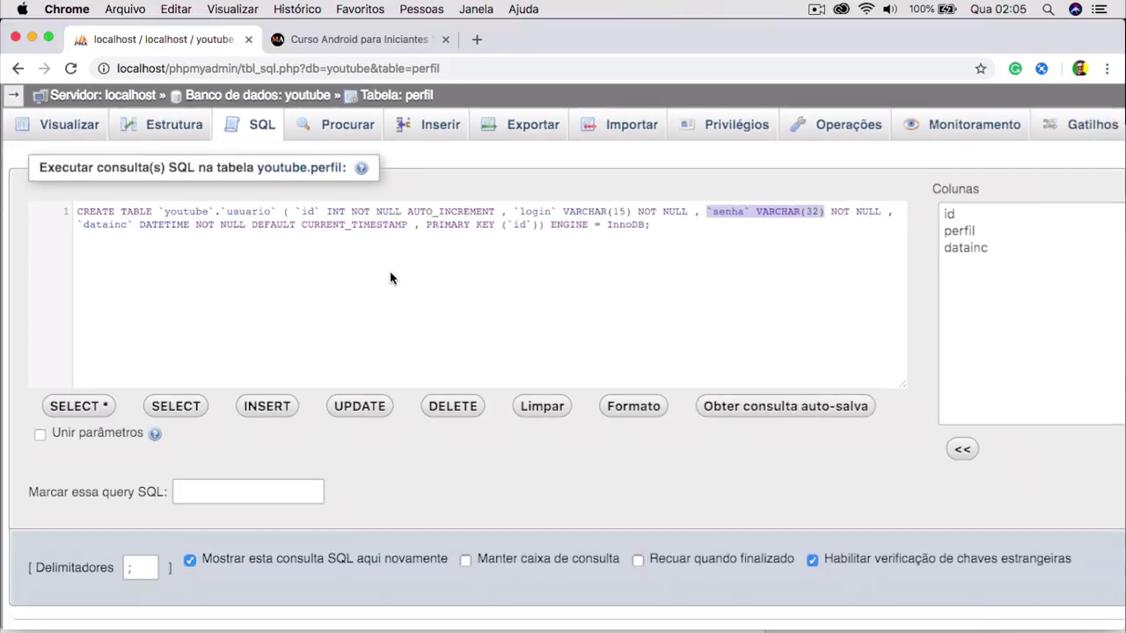
Run the usuario CREATE TABLE query, then go to usuario's SQL tab.
left_click(1054, 497)
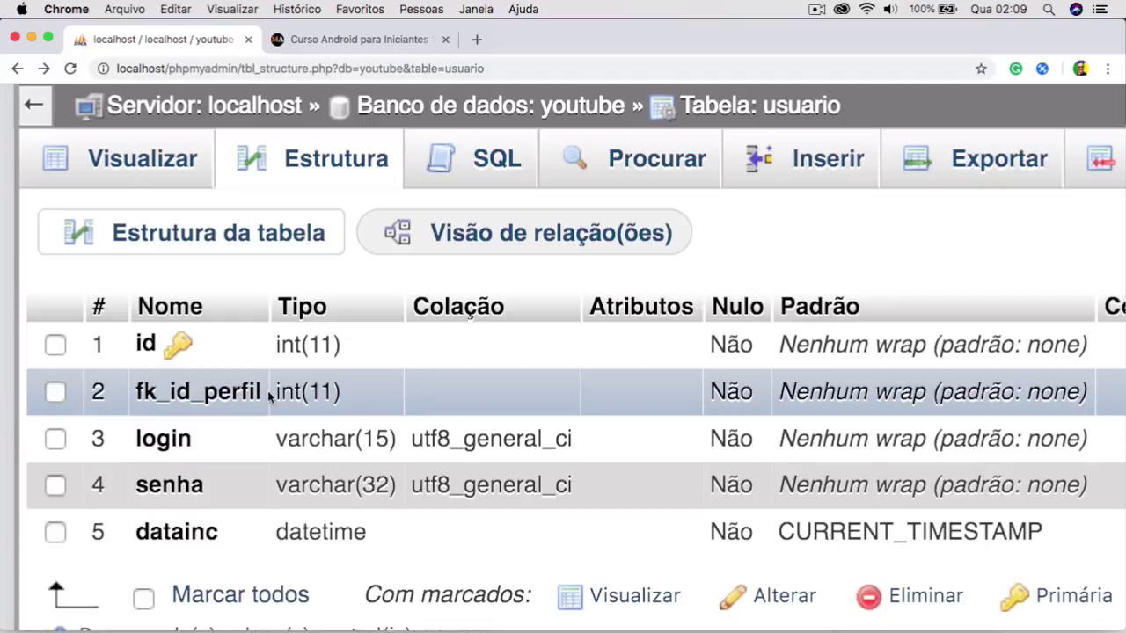
left_click(480, 161)
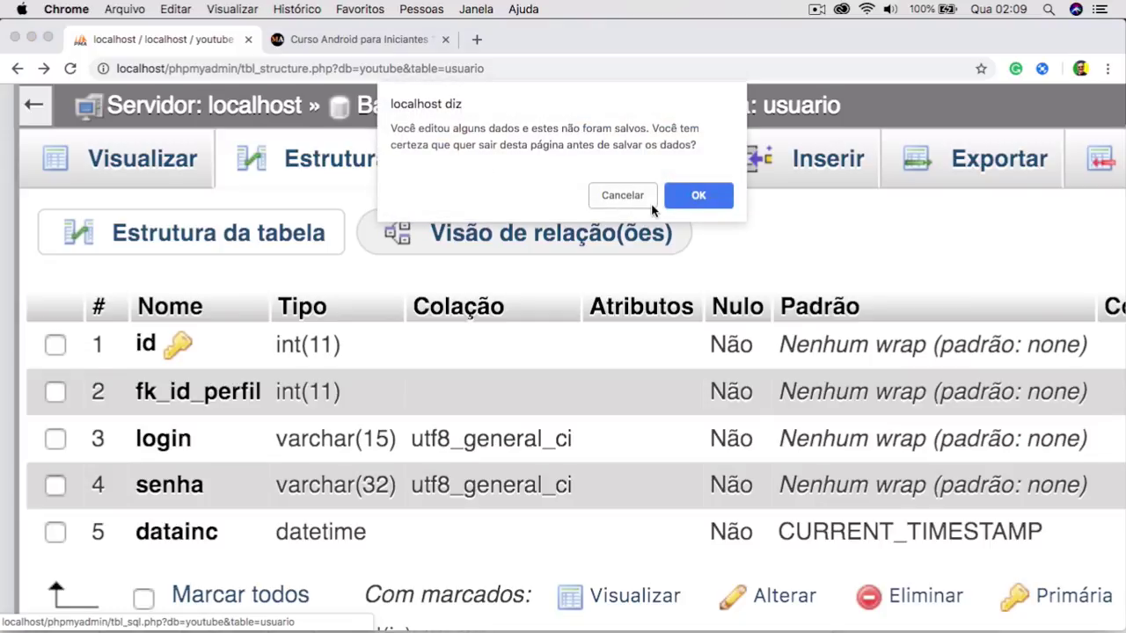
Replace the SQL editor's query with the copied foreign-key ALTER TABLE statement for usuario.
left_click(699, 195)
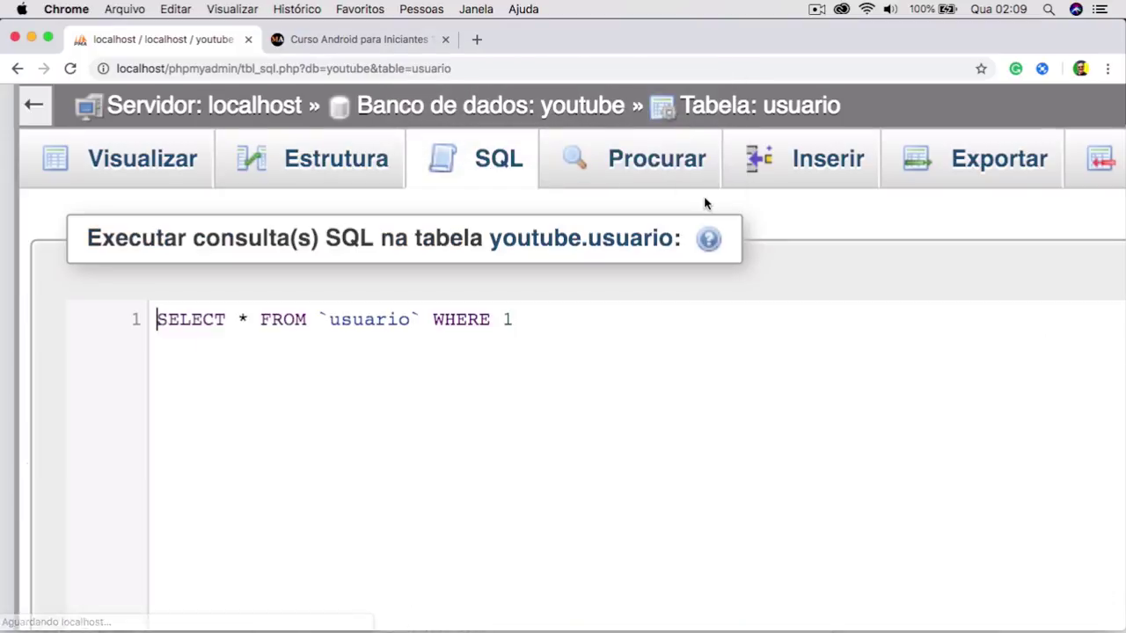
left_click(555, 346)
key("super+a")
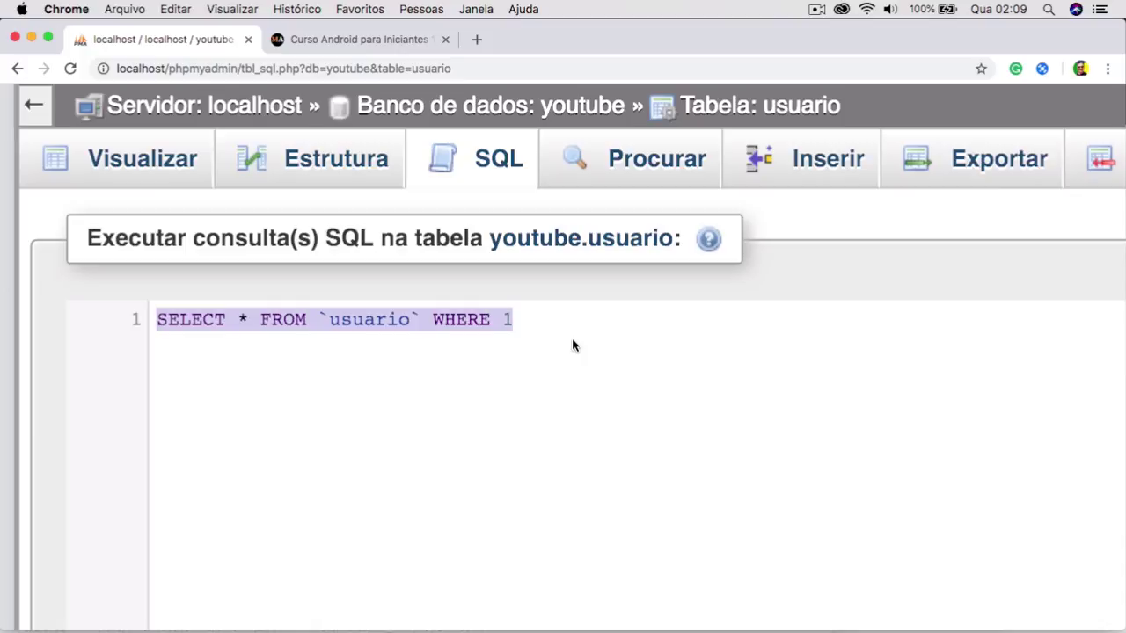
key("super+v")
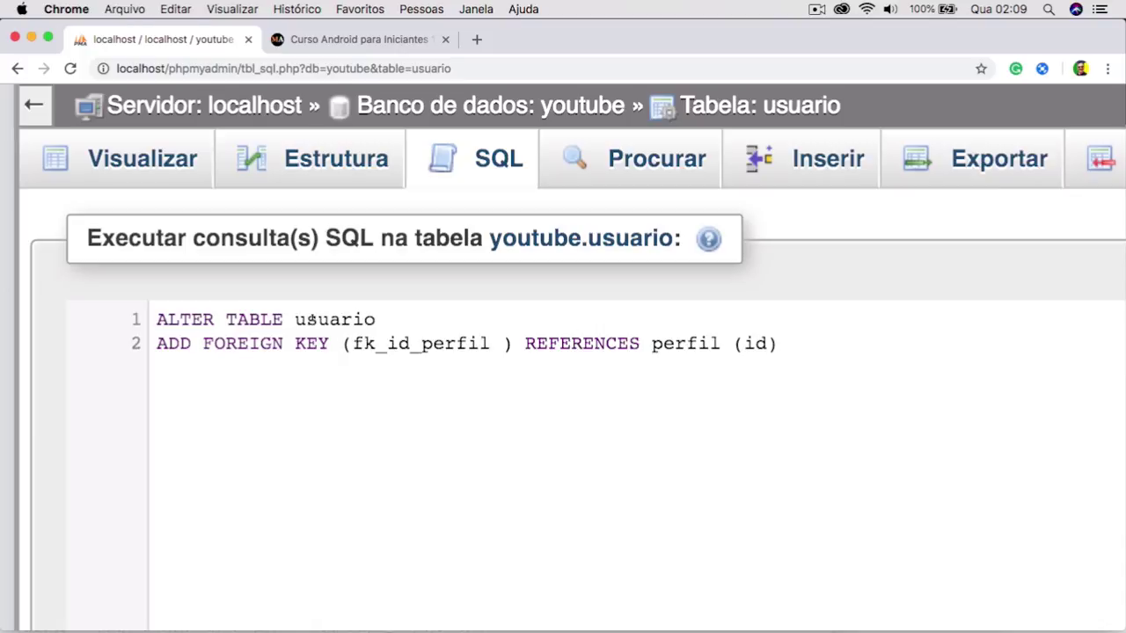
double_click(181, 319)
left_click(269, 319)
left_click(355, 319)
double_click(356, 320)
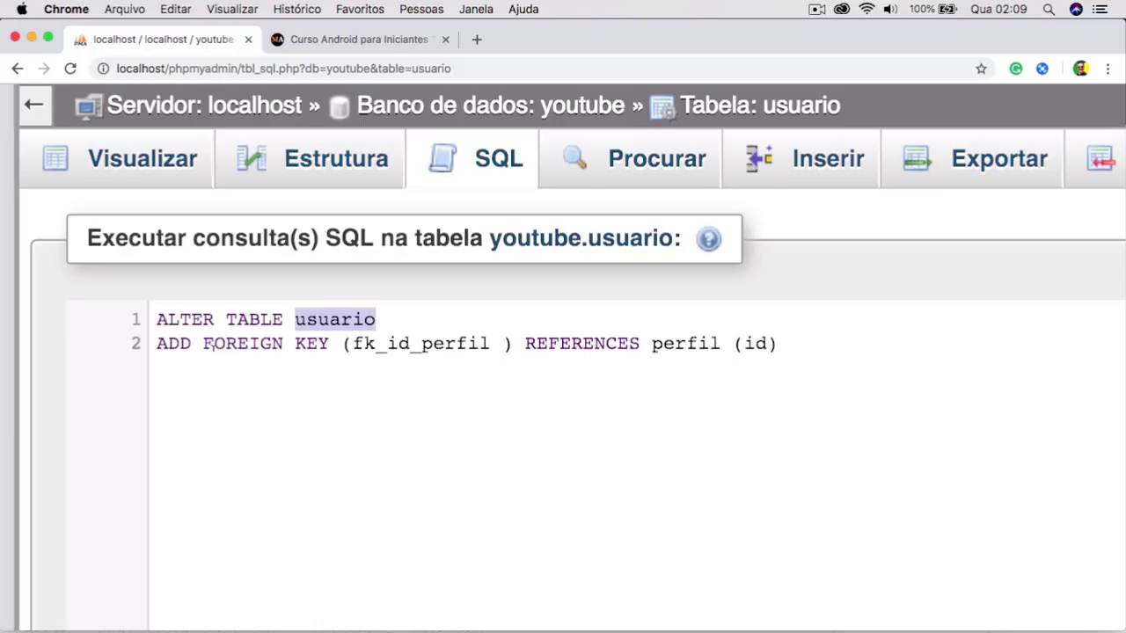
Remove the extra space before ')' after fk_id_perfil, run the query, and view usuario's structure.
double_click(175, 343)
double_click(211, 343)
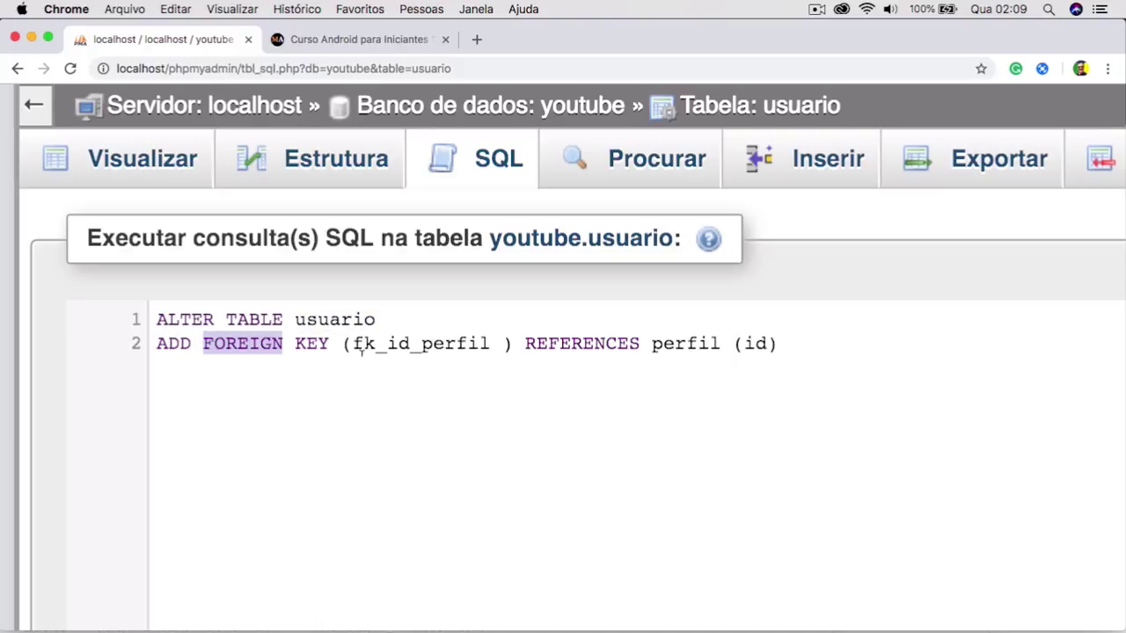
left_click(410, 343)
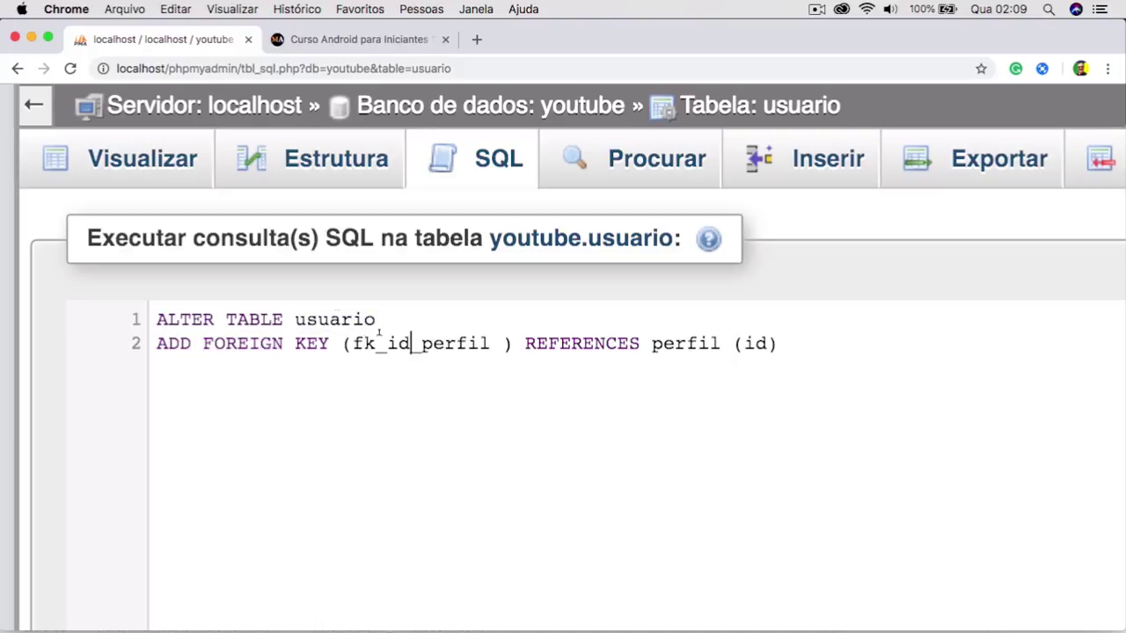
double_click(417, 343)
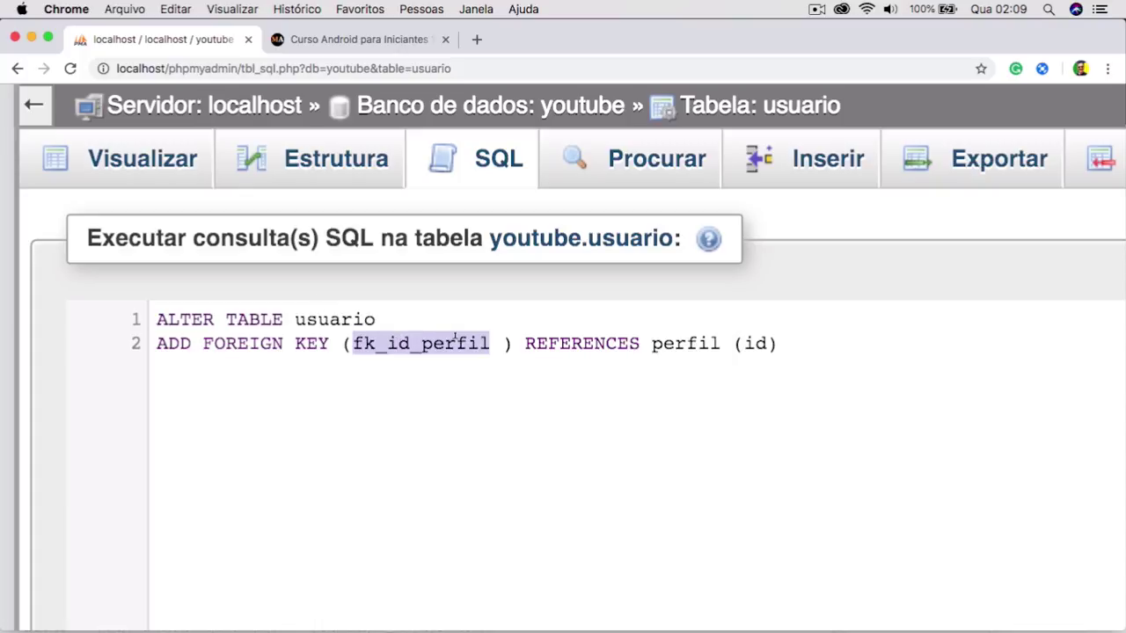
left_click(505, 343)
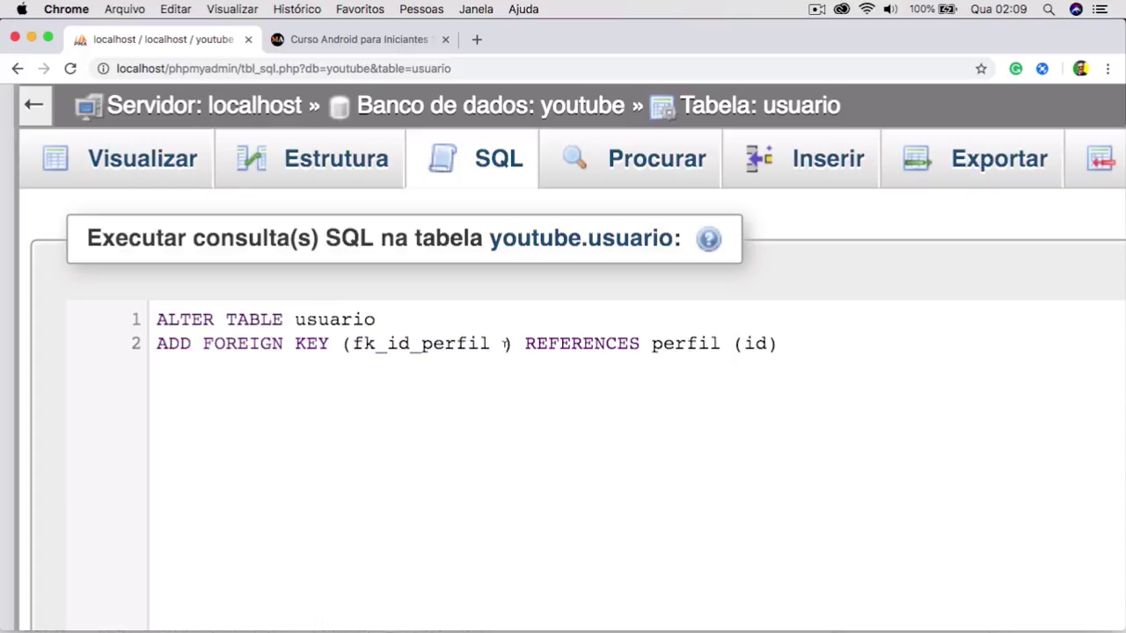
key("BackSpace")
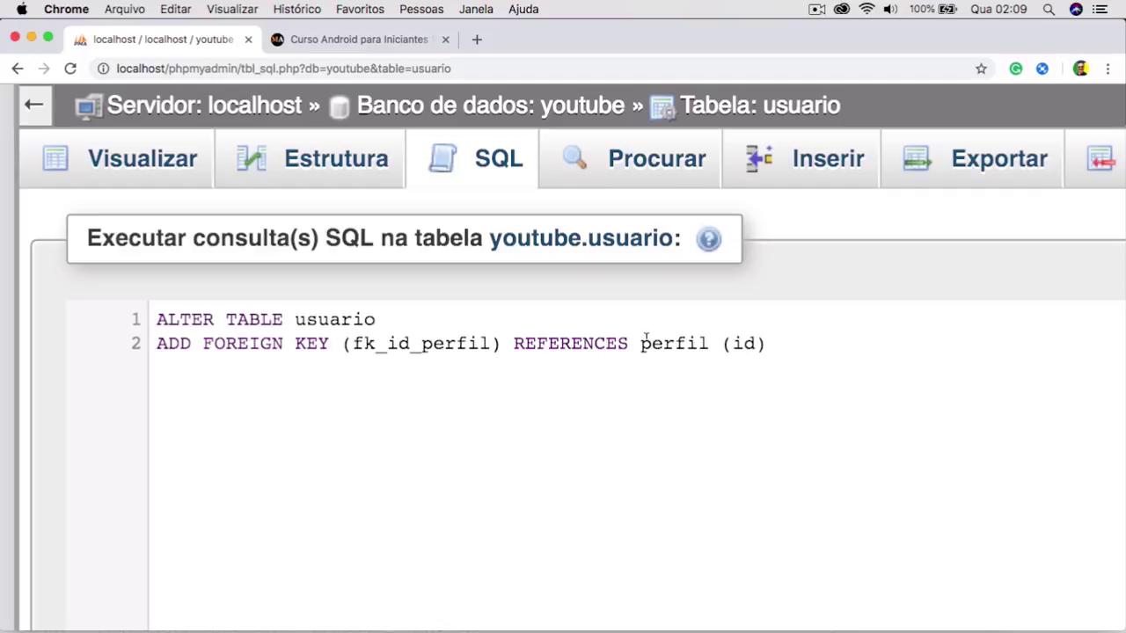
left_click(756, 343)
left_click(675, 343)
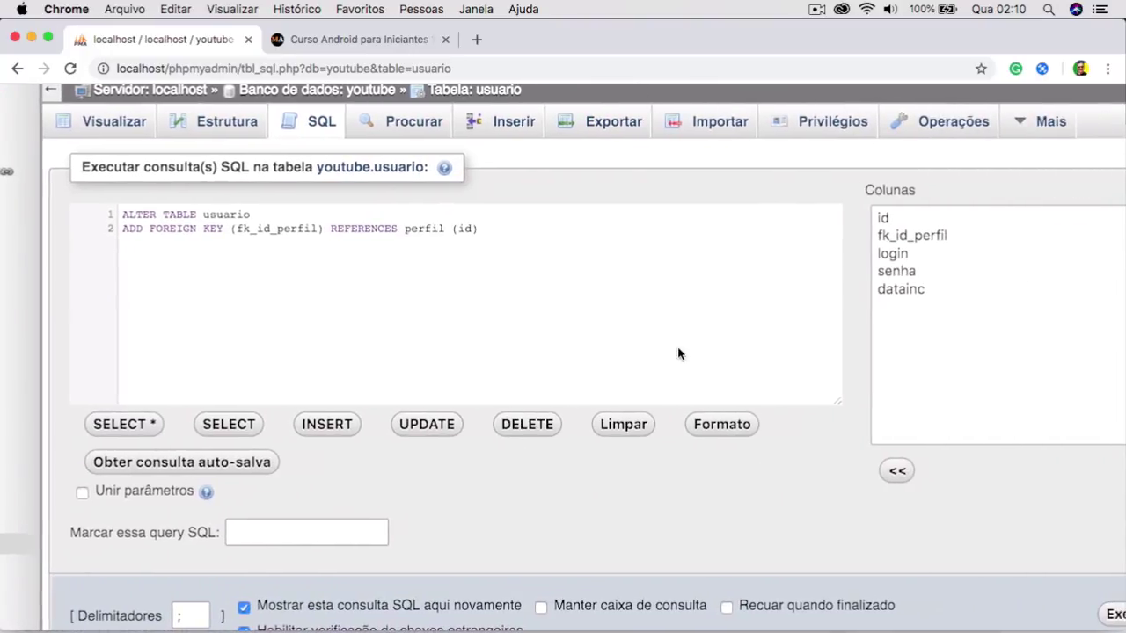
left_click(1052, 616)
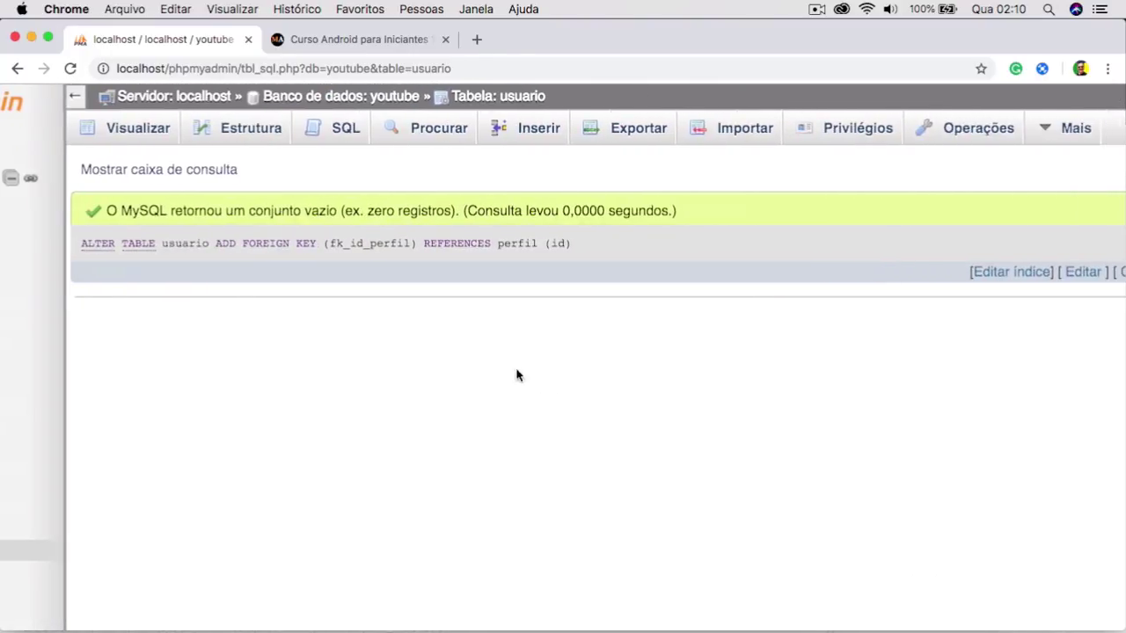
left_click(271, 129)
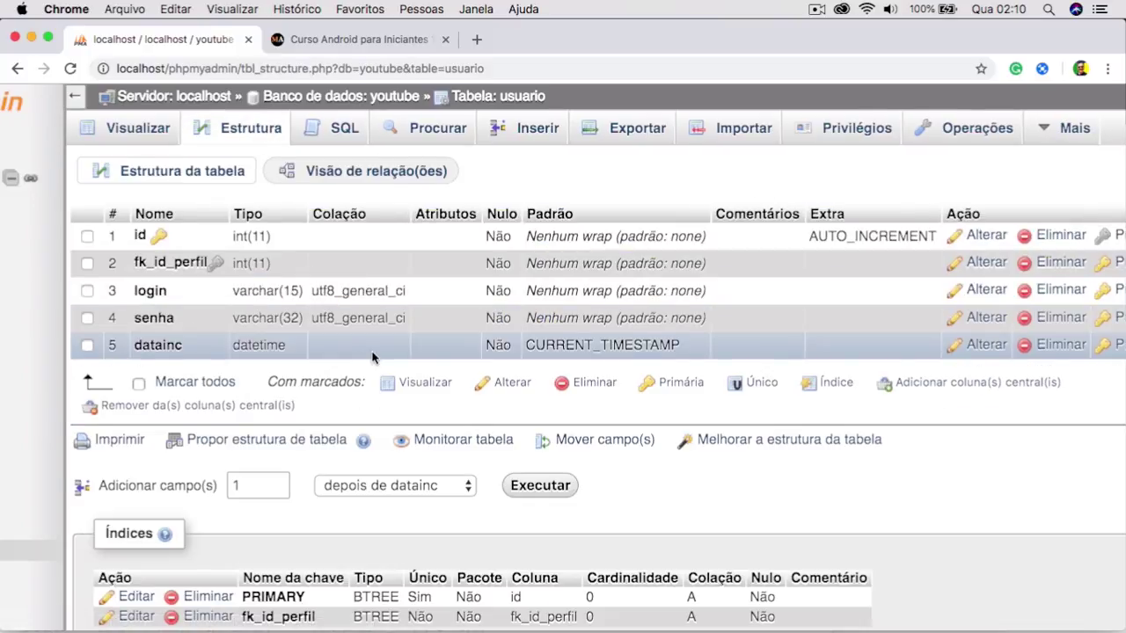
Review the usuario structure page, then bring up its Inserir form for new rows.
scroll(372, 356, "up", 5)
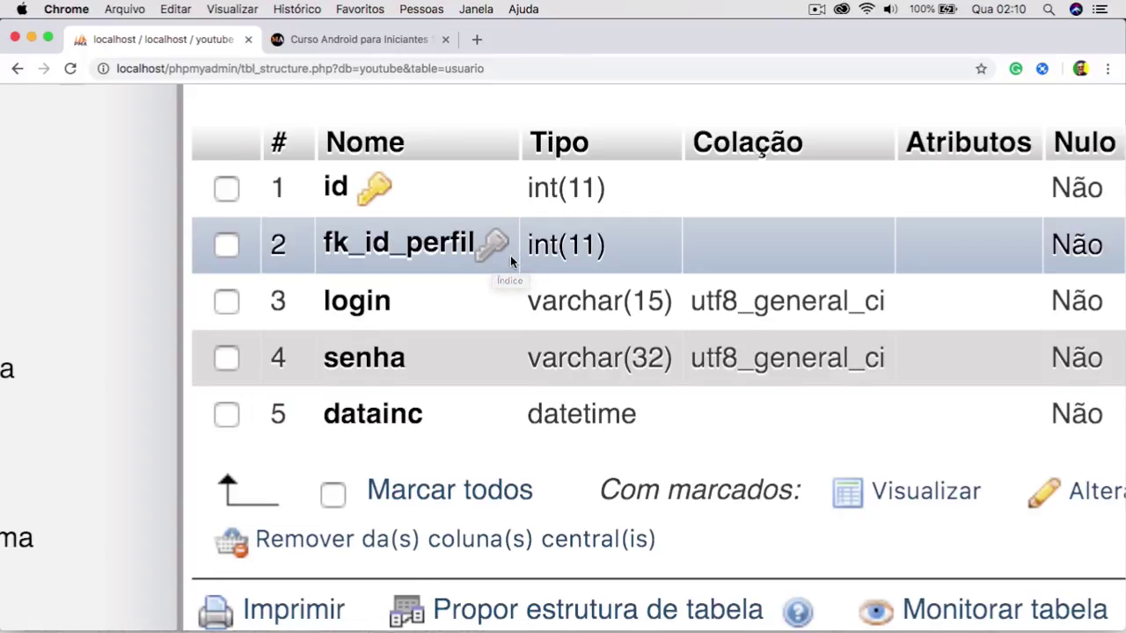
scroll(494, 256, "down", 5)
scroll(511, 260, "up", 2)
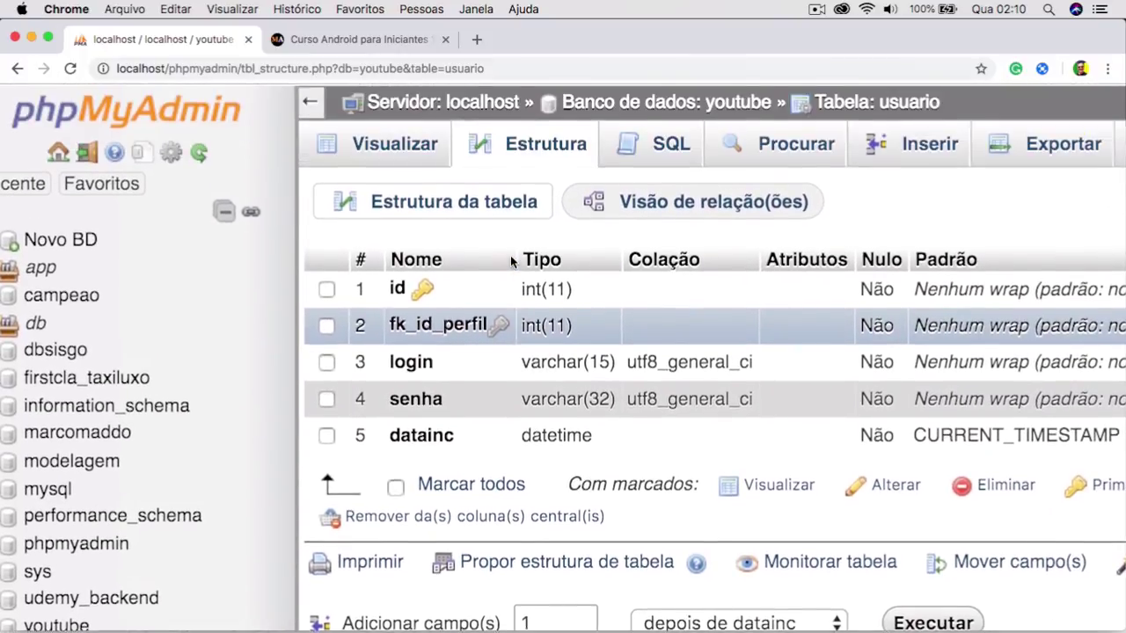
scroll(511, 260, "right", 5)
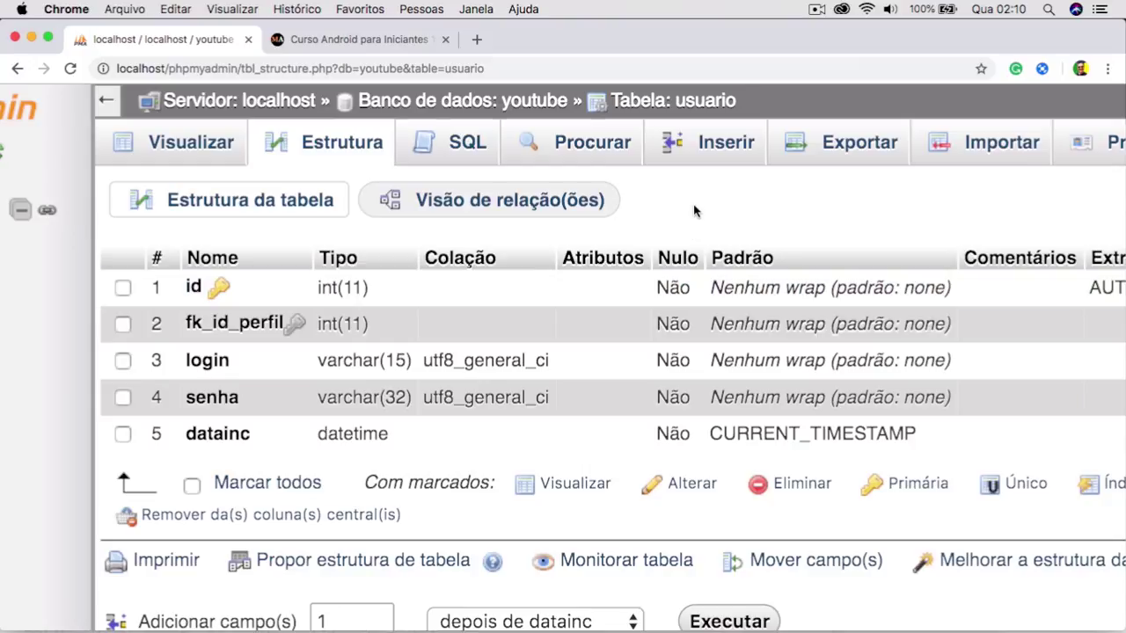
left_click(723, 144)
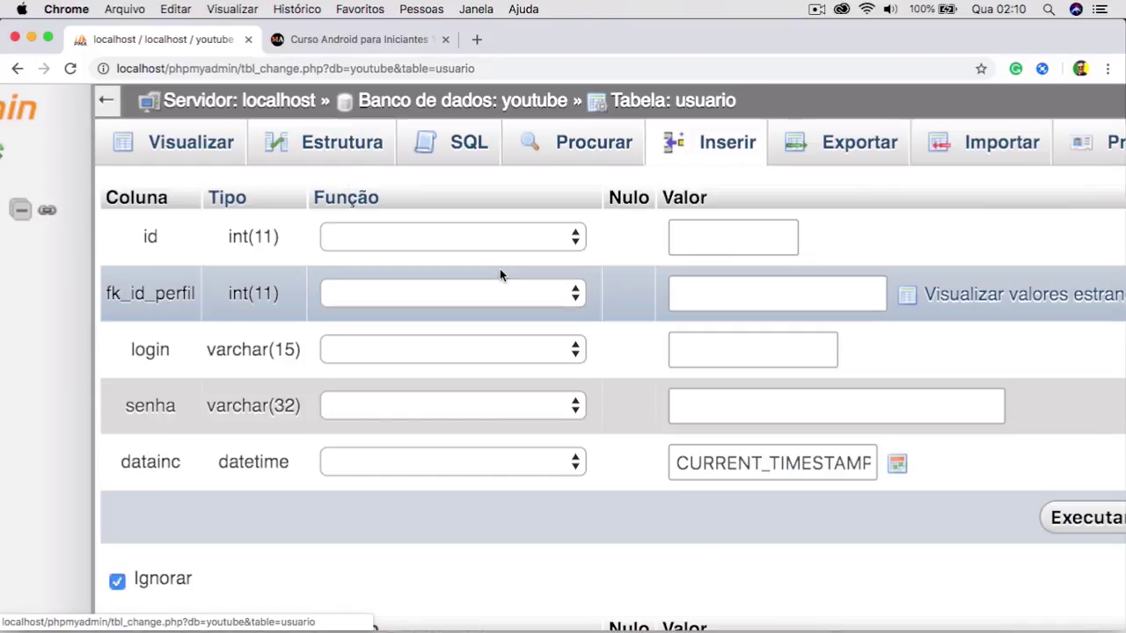
Try inserting a usuario row with only a login and password, then browse the empty perfil table.
left_click(744, 341)
type("maddo")
left_click(765, 408)
type("123")
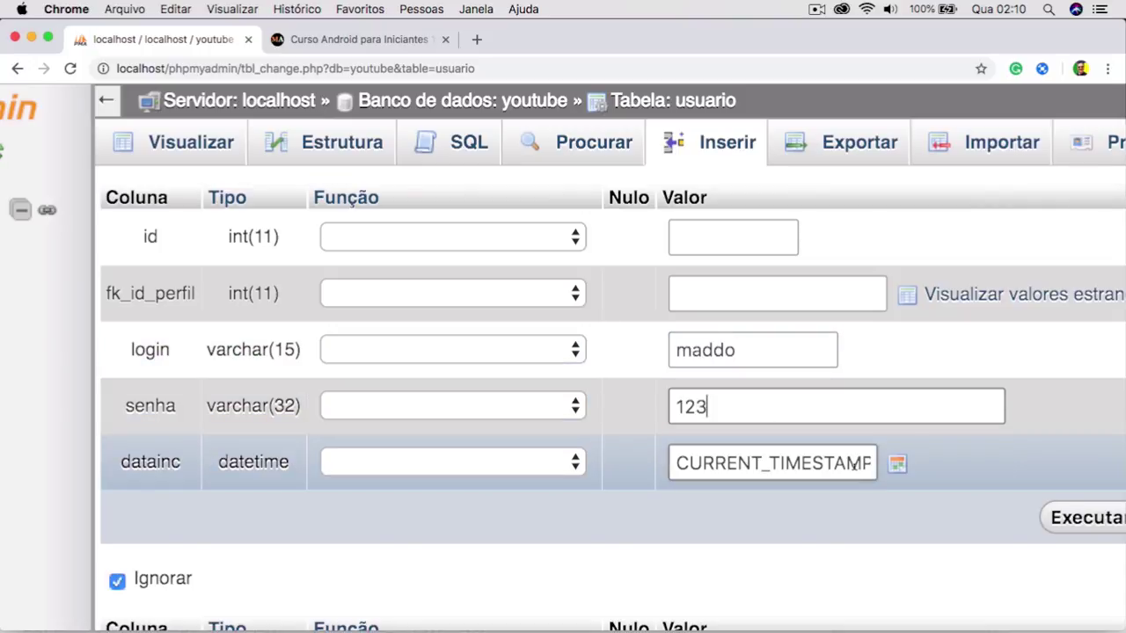
left_click(1055, 521)
scroll(907, 519, "down", 3)
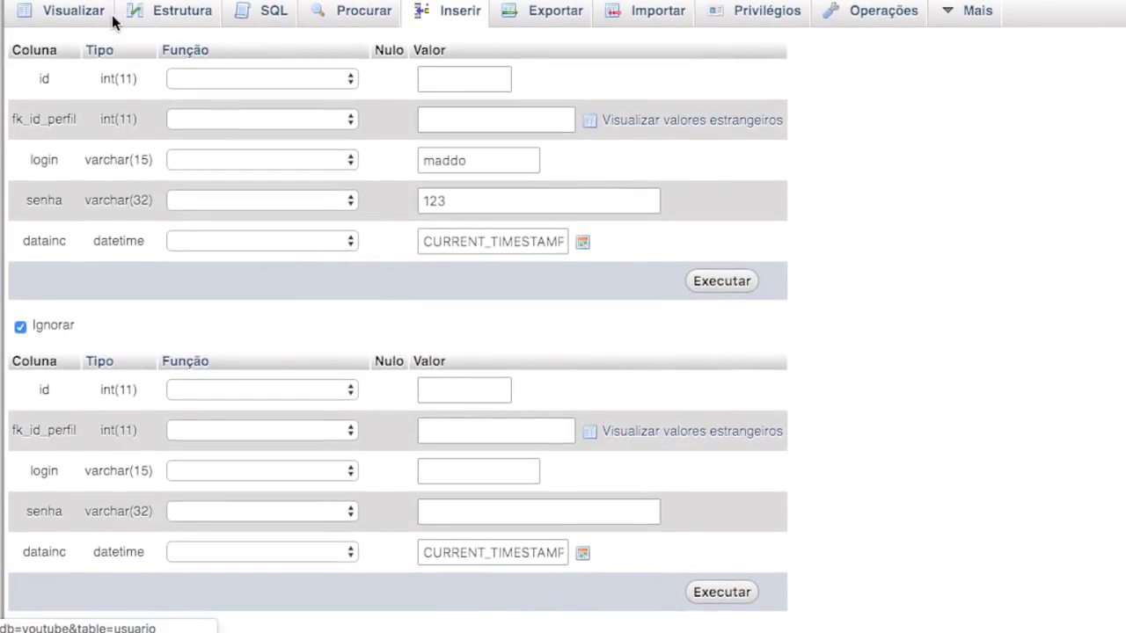
left_click(114, 24)
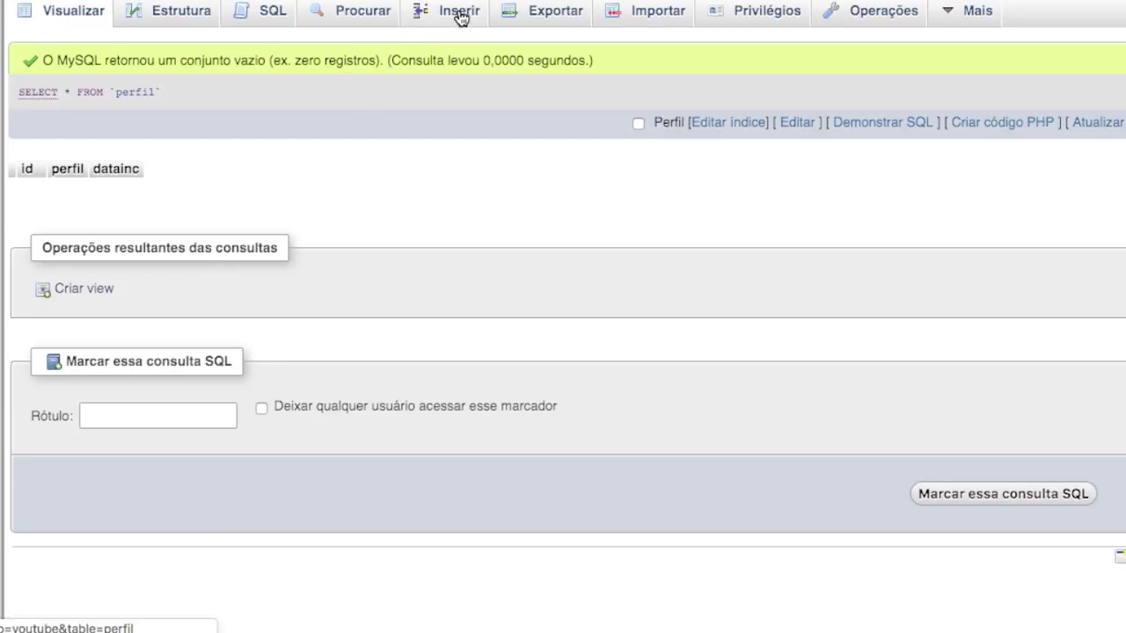
Insert two perfil rows with values 'A' and 'U', then browse the empty usuario table.
left_click(460, 16)
left_click(421, 109)
type("A")
left_click(415, 349)
type("JU")
key("BackSpace")
key("BackSpace")
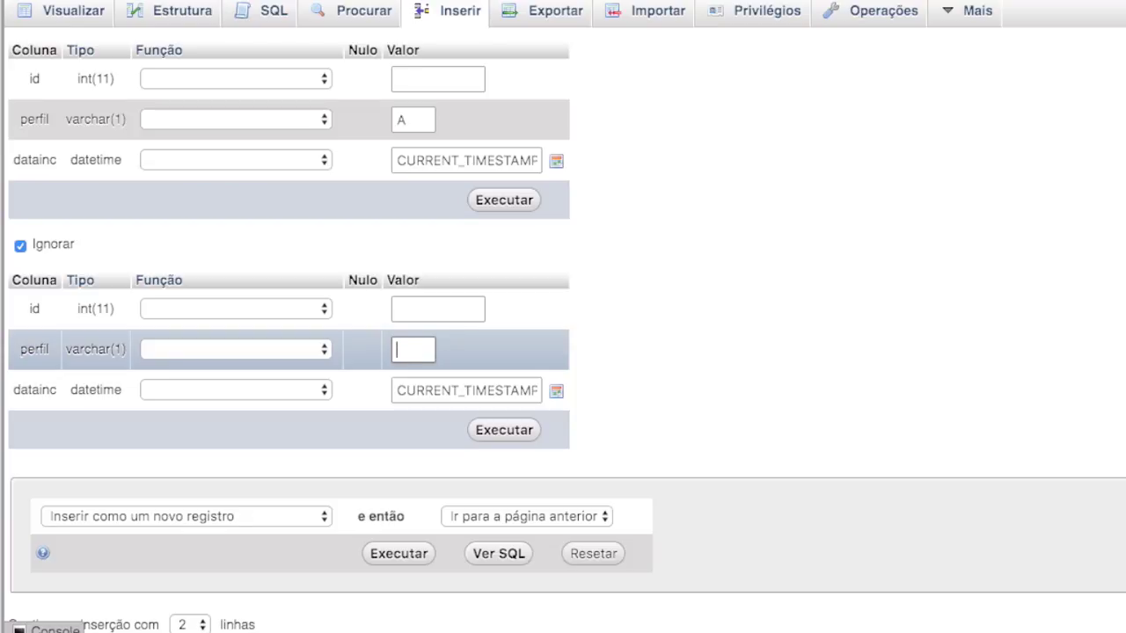
type("U")
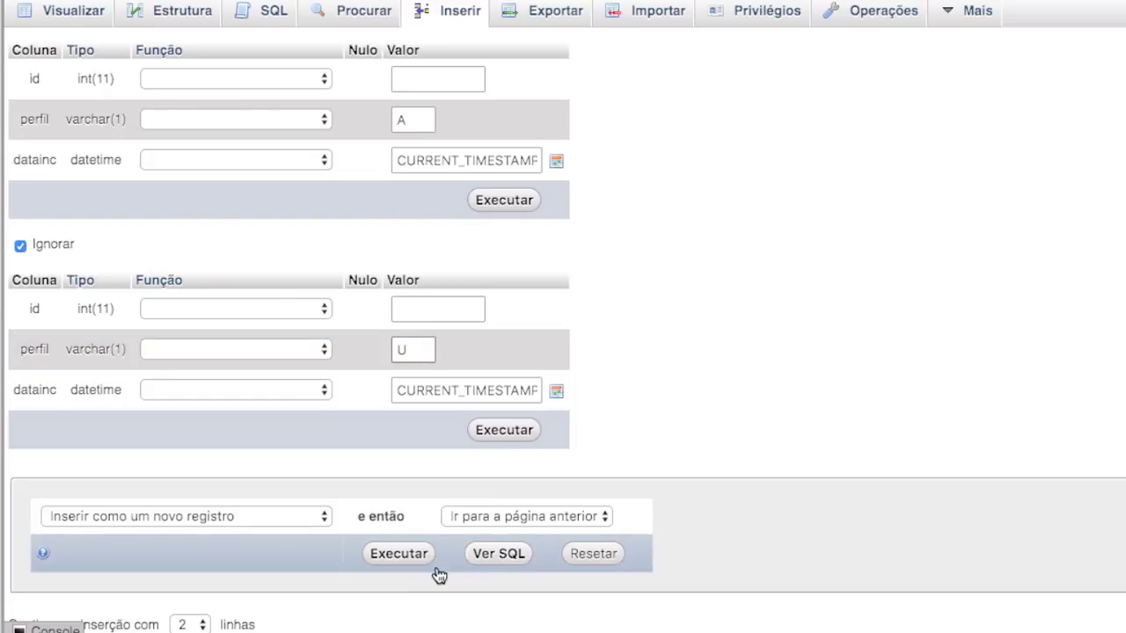
left_click(398, 553)
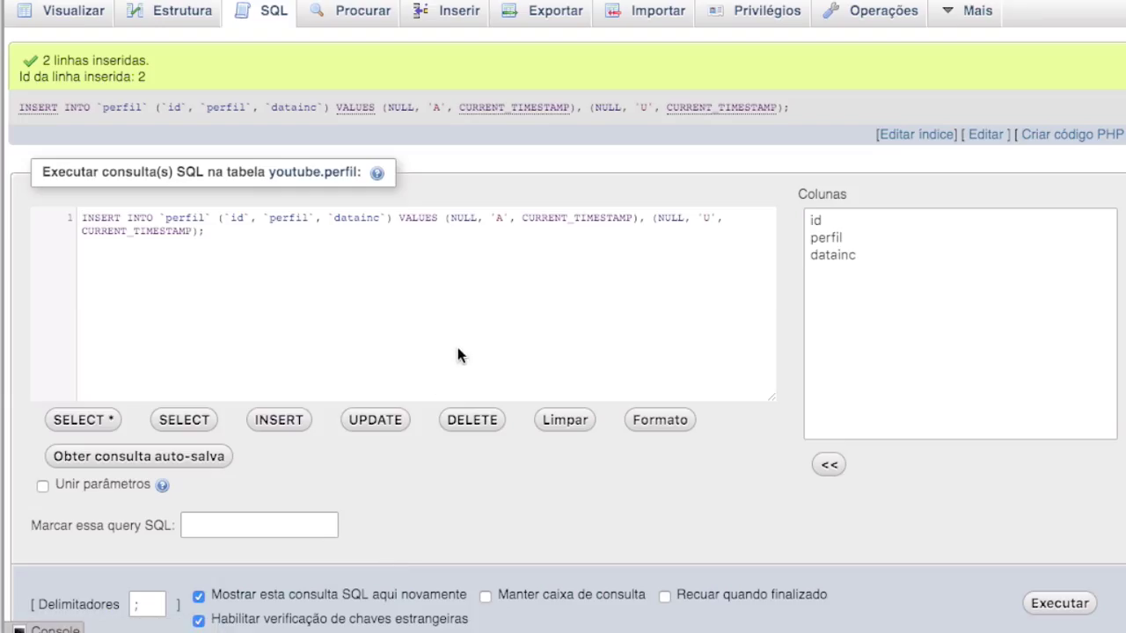
left_click(77, 14)
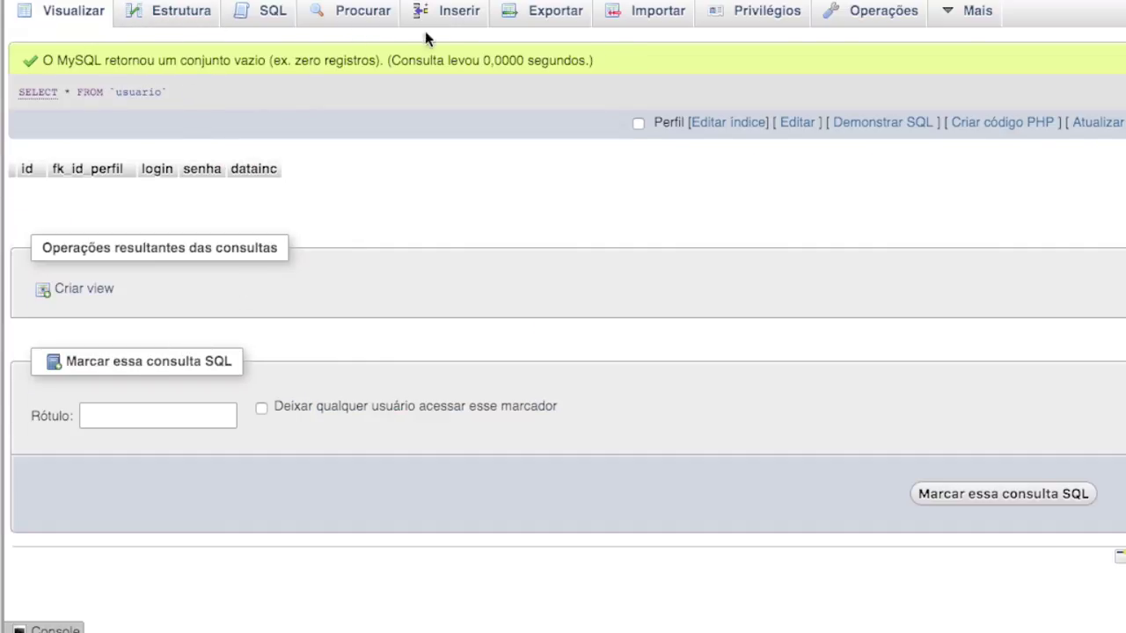
In the usuario insert form, set the first row to profile A - 1 with a login and password.
left_click(442, 19)
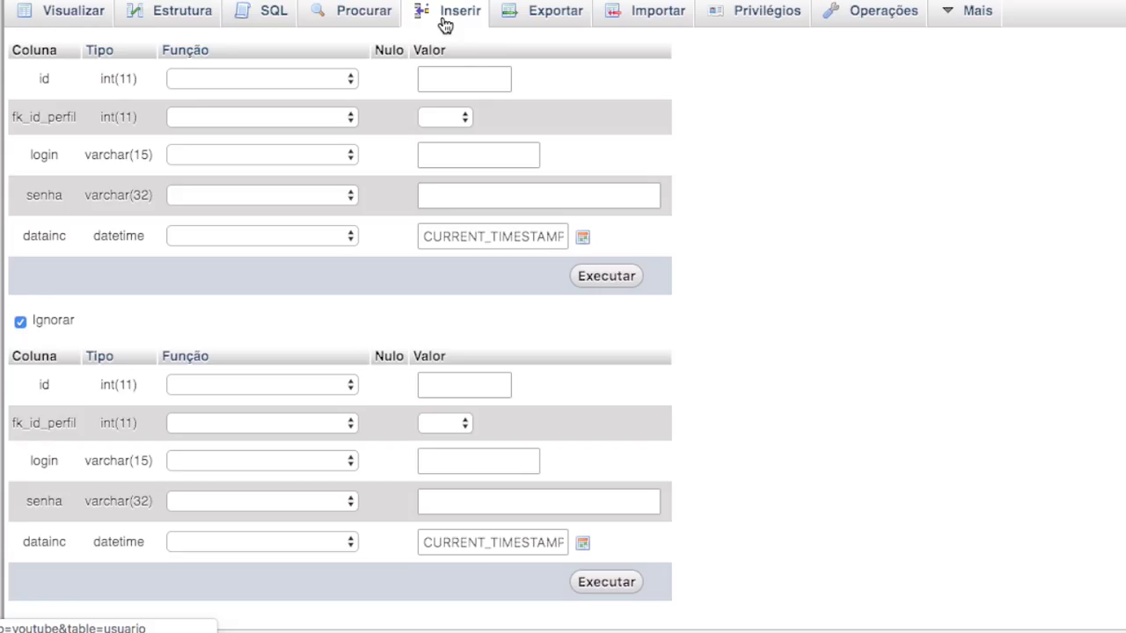
left_click(464, 118)
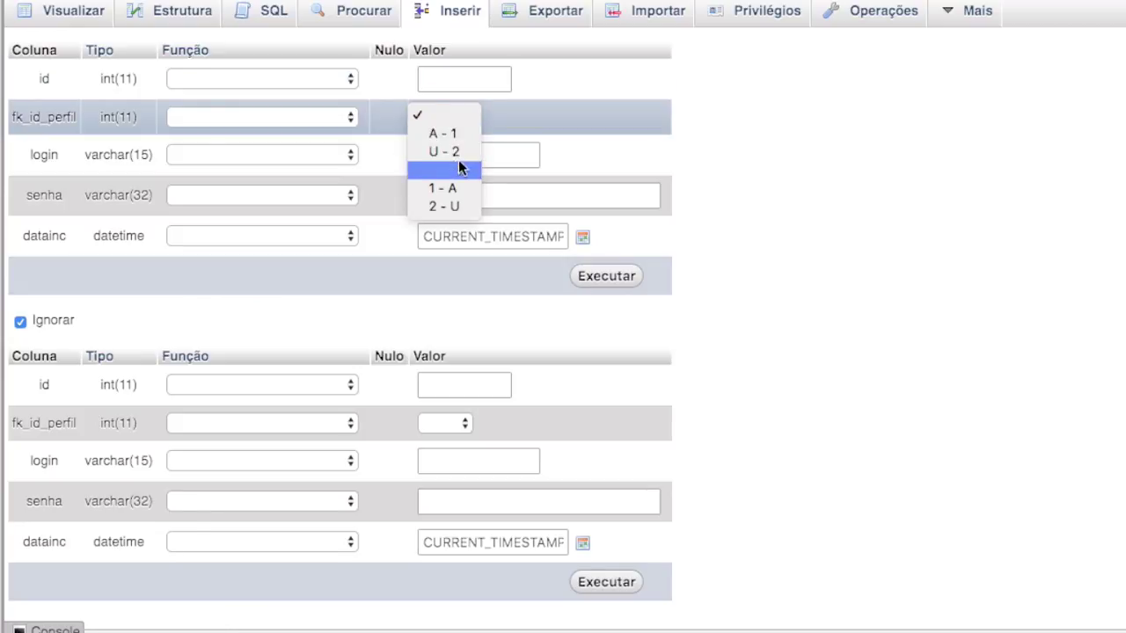
left_click(457, 134)
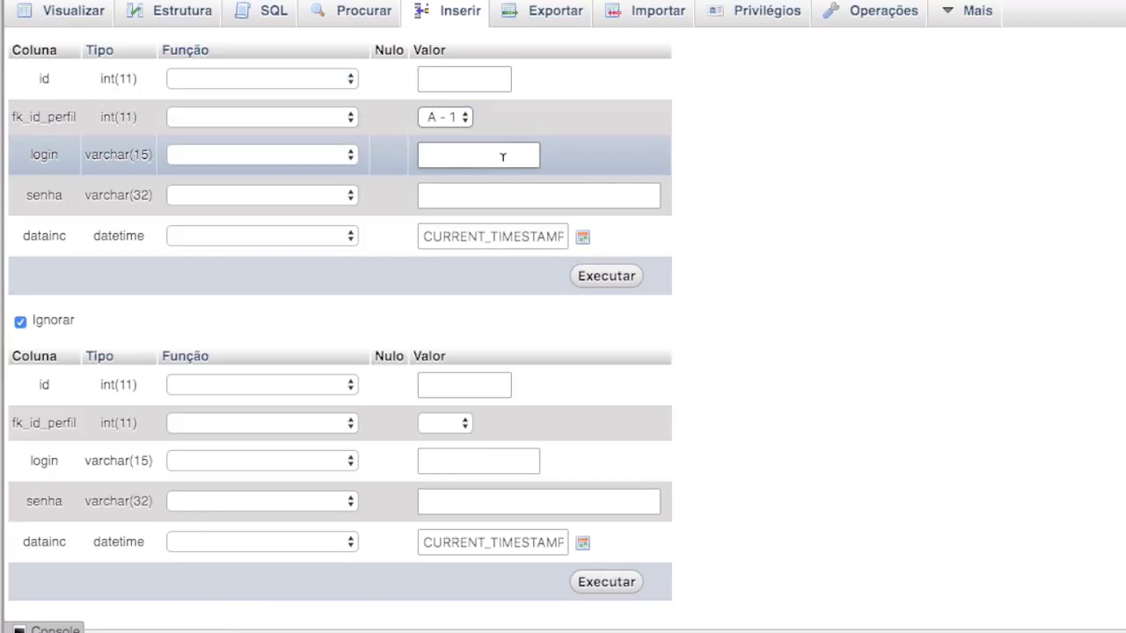
left_click(503, 155)
type("maddo")
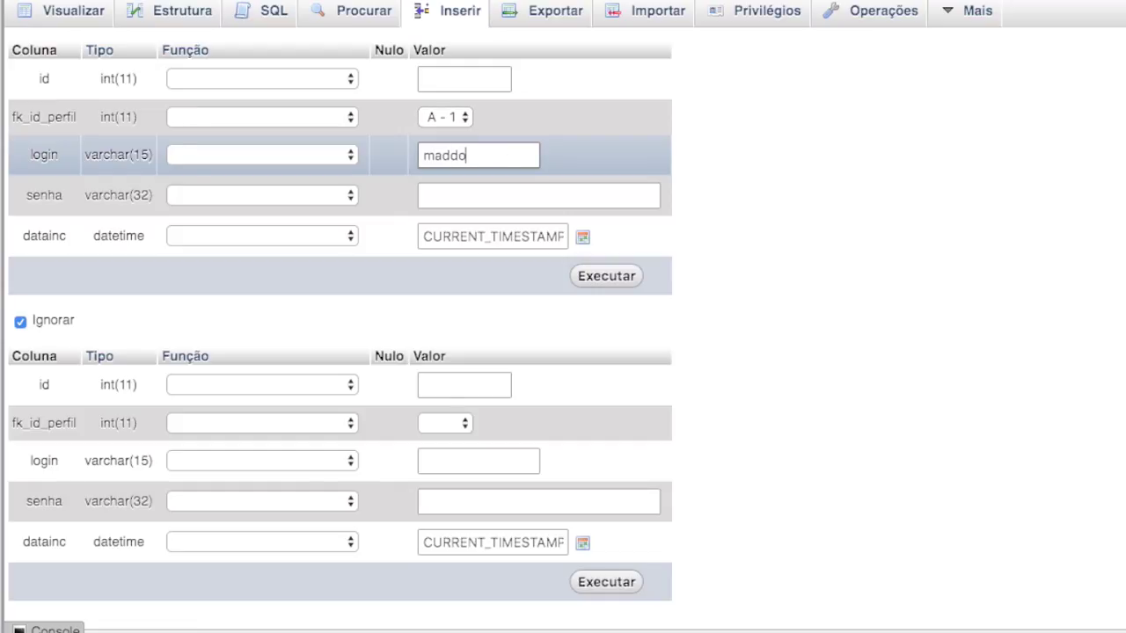
left_click(509, 191)
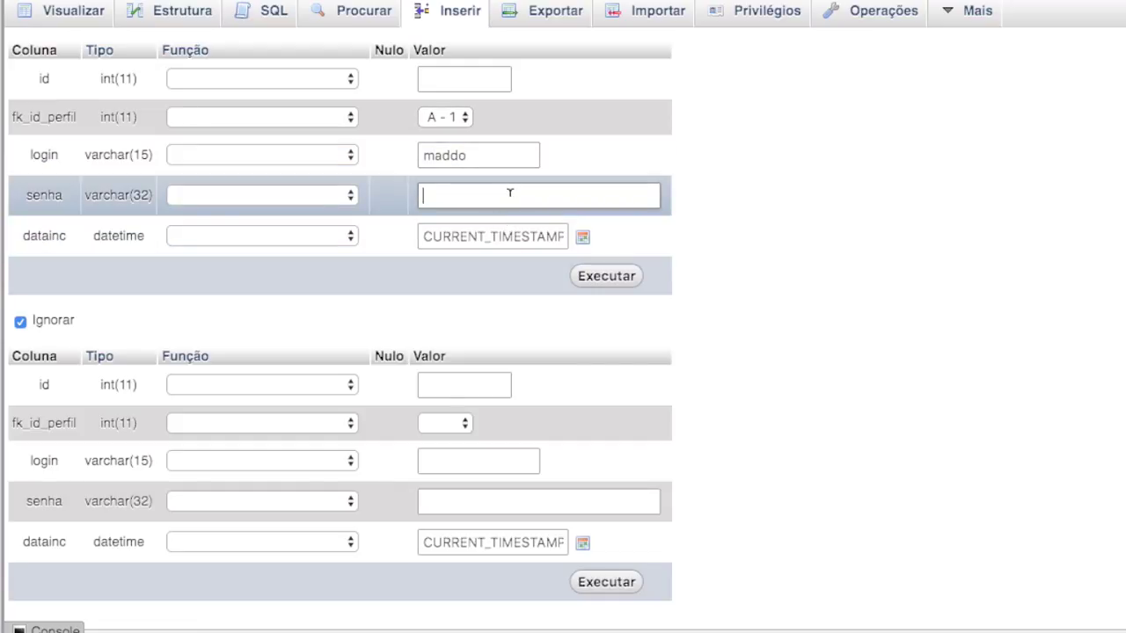
type("123")
Set the second row to profile U - 2 with login 'aluno' and a password, and submit both rows.
left_click(455, 424)
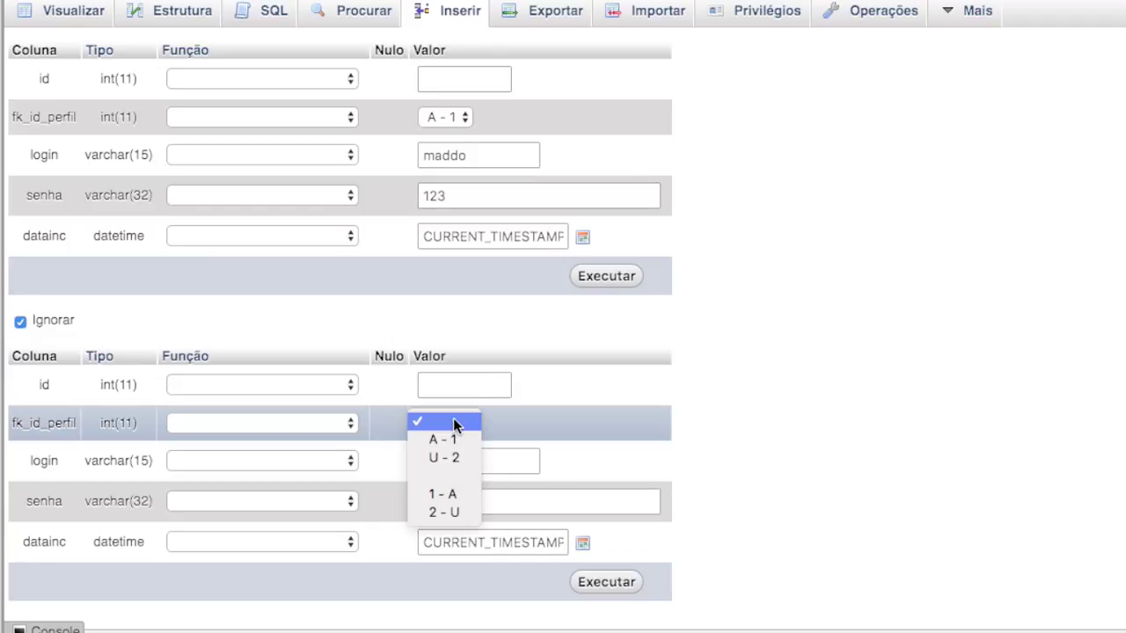
left_click(447, 459)
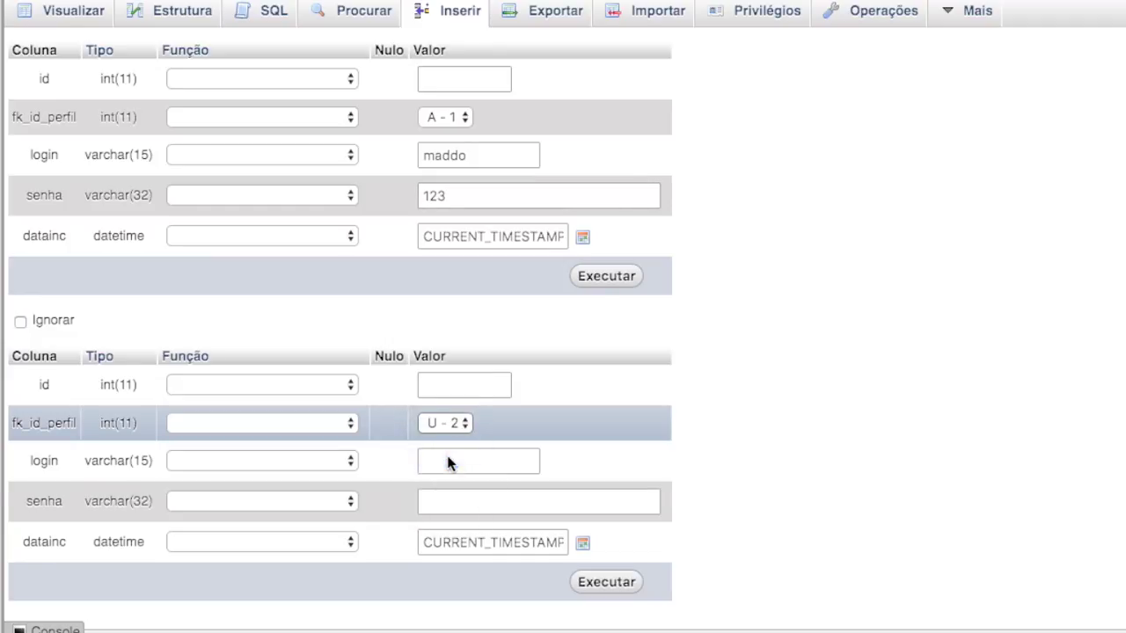
left_click(448, 461)
type("alu")
type("no")
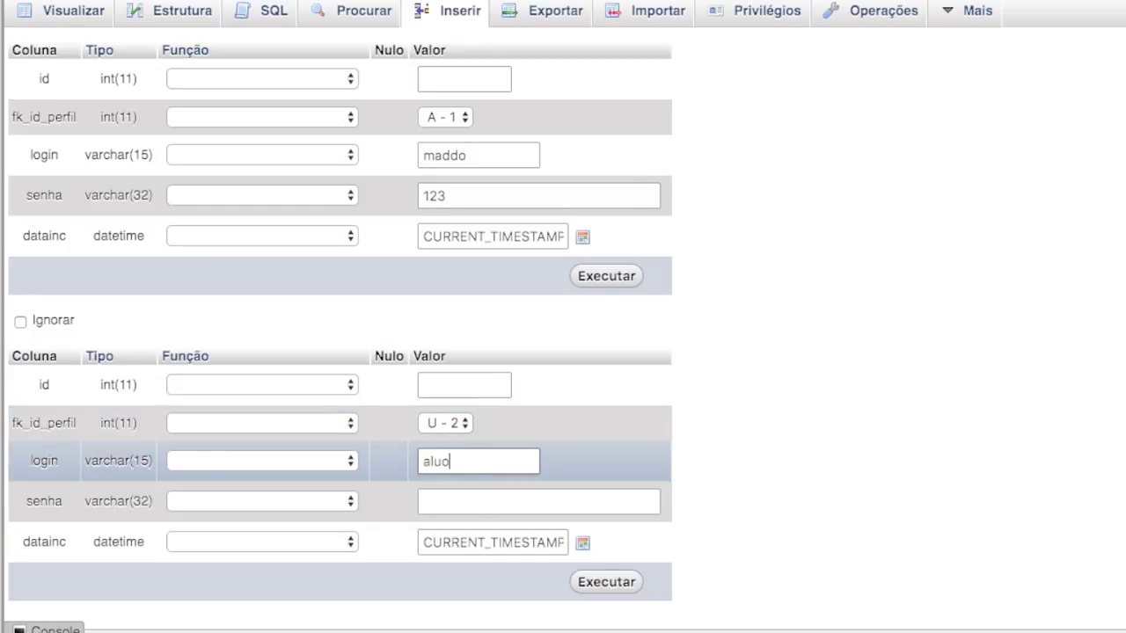
left_click(504, 497)
type("321")
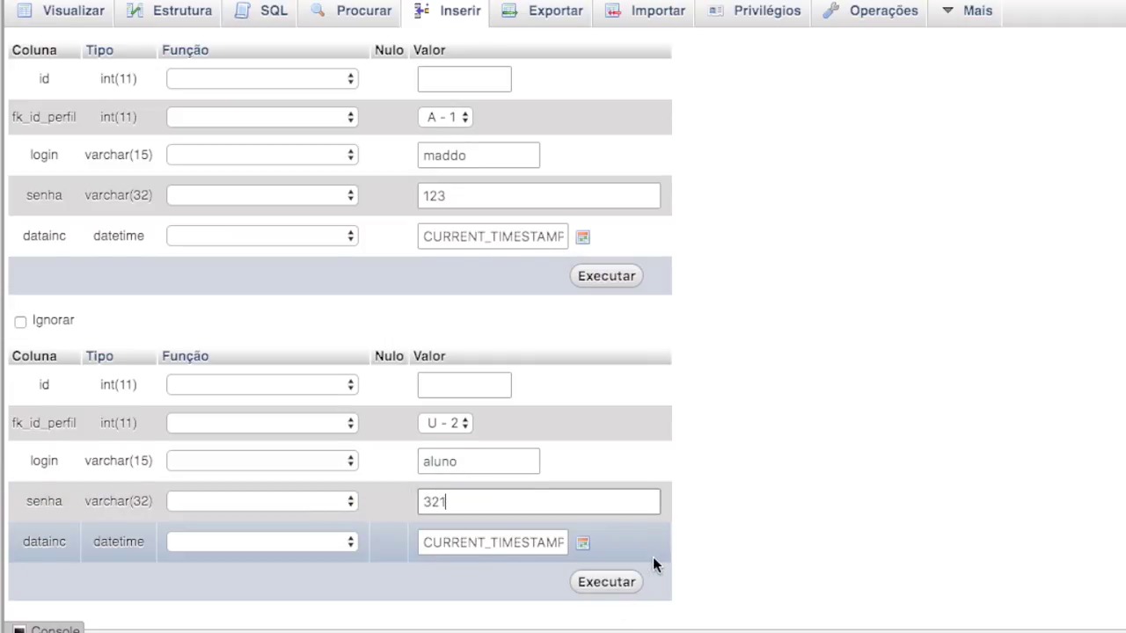
scroll(653, 563, "down", 3)
left_click(414, 505)
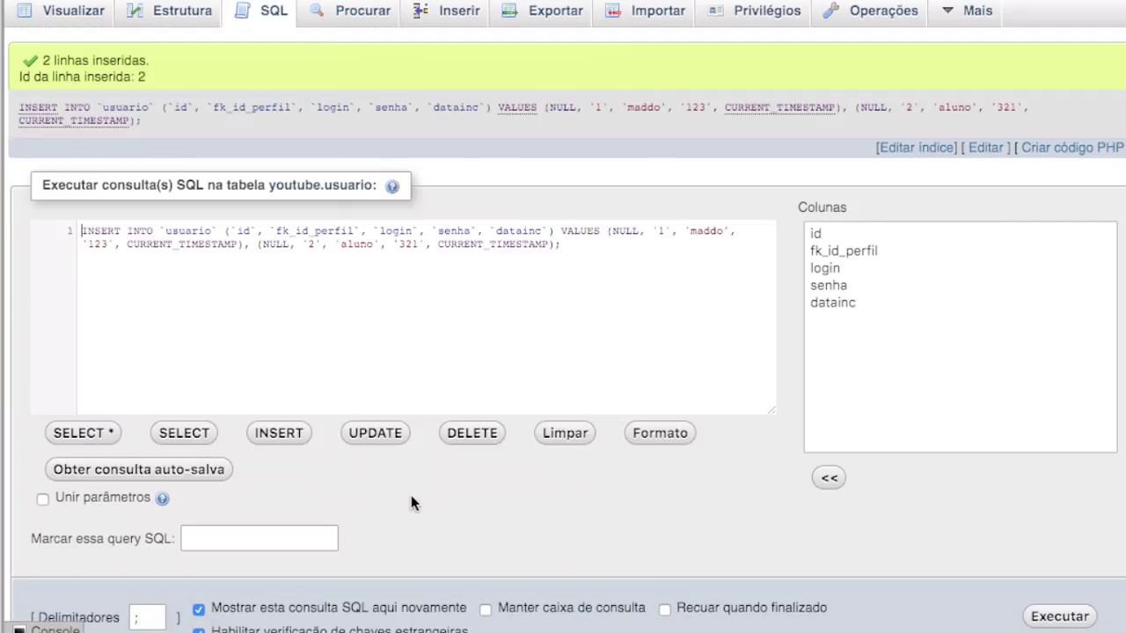
Browse usuario to see both rows, with fk_id_perfil values 1 and 2.
left_click(66, 17)
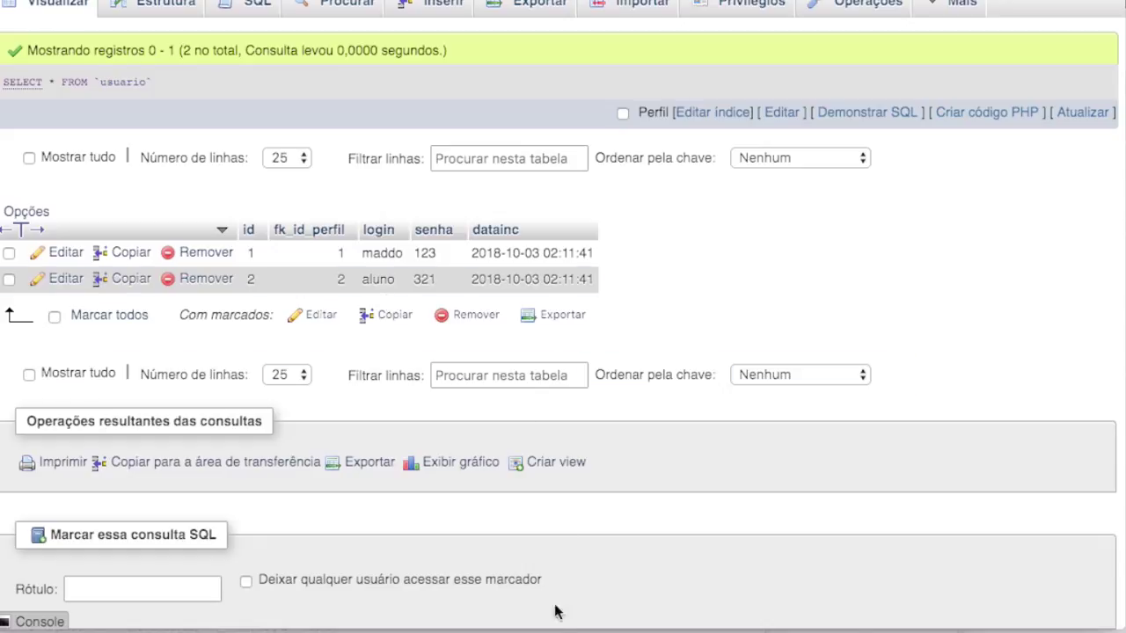
mouse_move(504, 626)
scroll(563, 317, "right", 5)
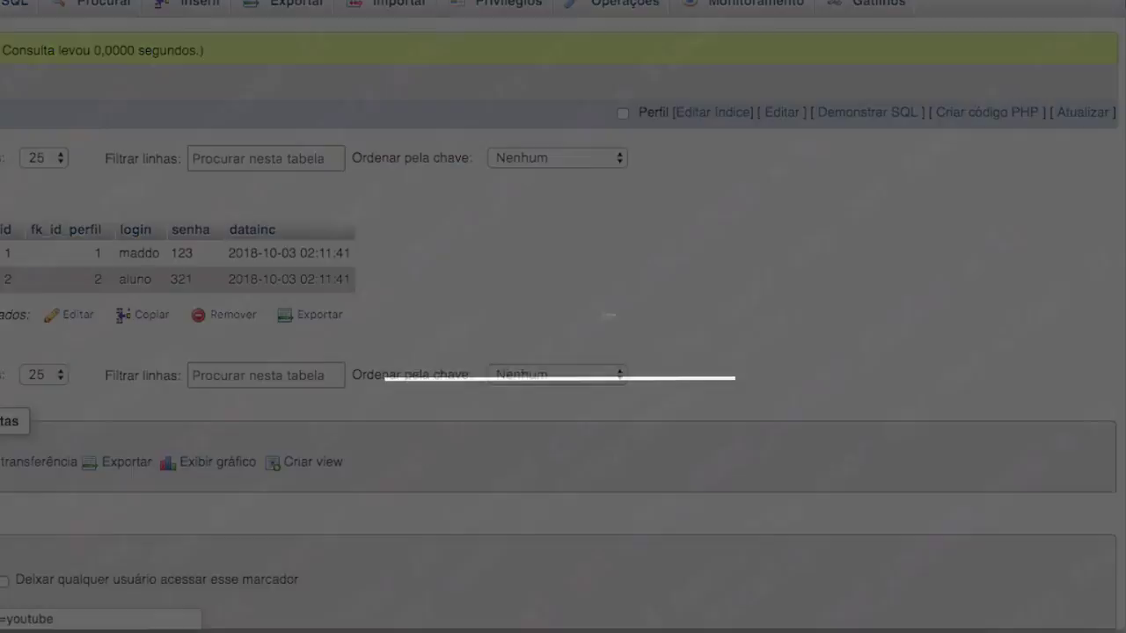